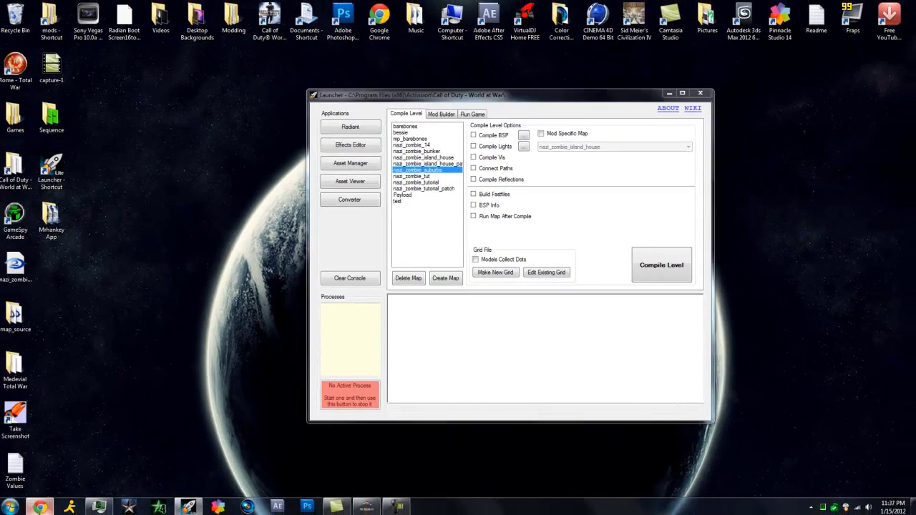
# Open the CustomCoD CoD:WW Mod/Map Tools download page in a new Chrome tab via the Nazi Zombie Mode bookmark
pyautogui.click(44, 506)
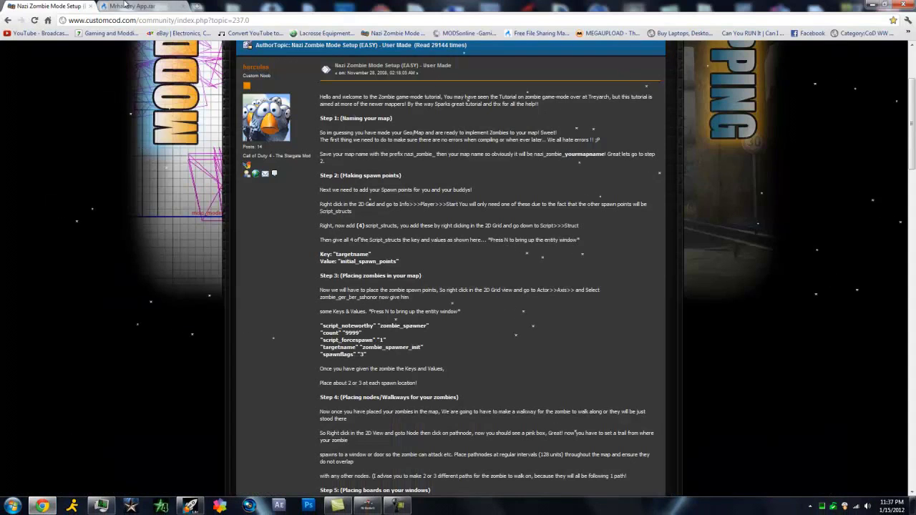
pyautogui.click(198, 6)
pyautogui.click(375, 33)
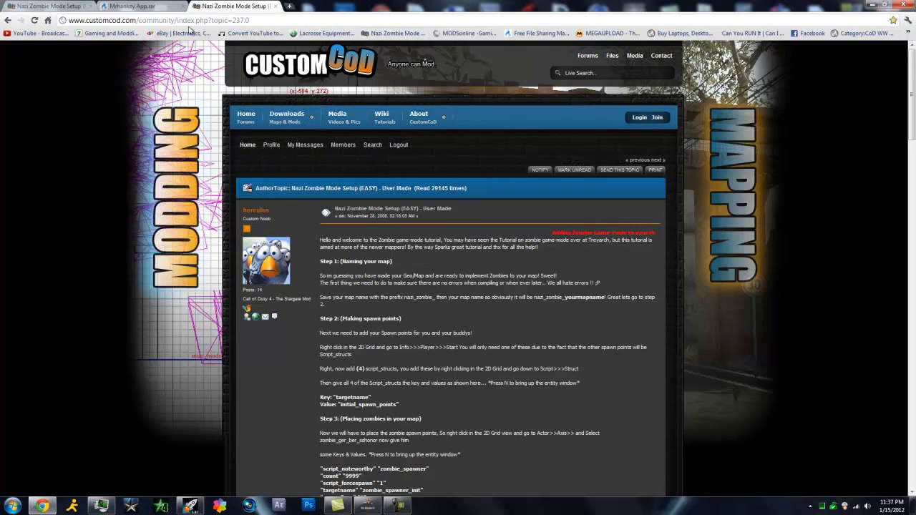
pyautogui.moveTo(293, 118)
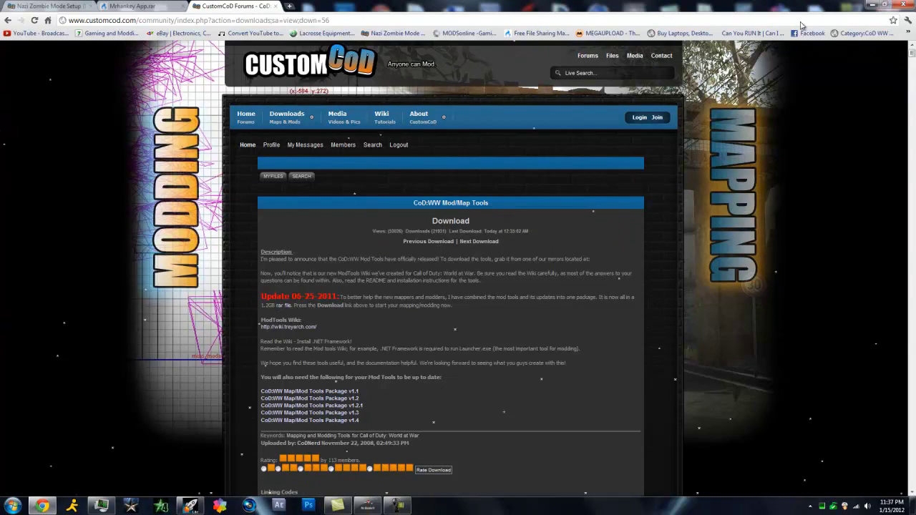
# Open the Call of Duty World at War install folder from the desktop and place its window over the Launcher
pyautogui.click(872, 5)
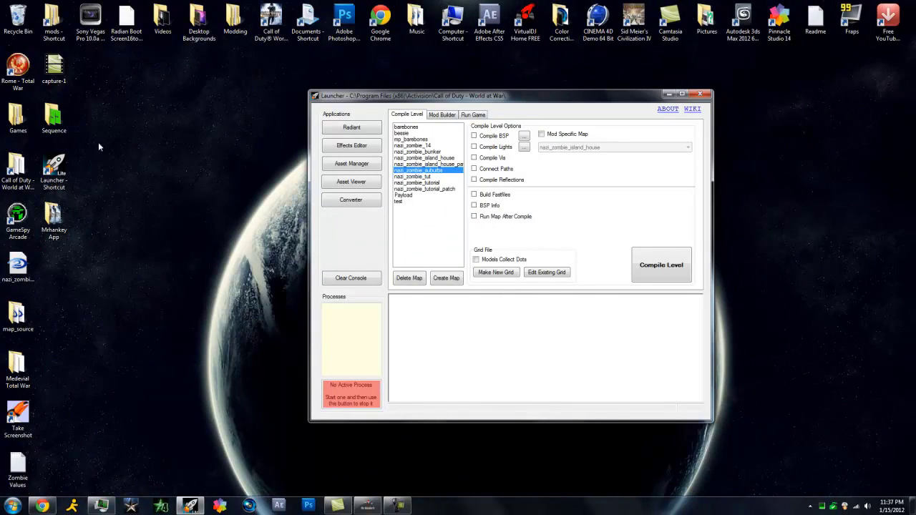
pyautogui.click(20, 174)
pyautogui.doubleClick(21, 175)
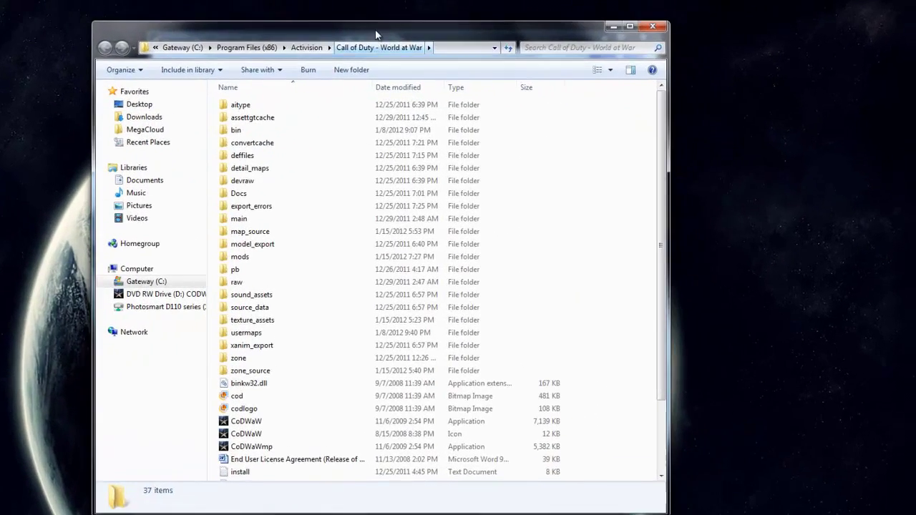
pyautogui.moveTo(344, 110); pyautogui.dragTo(538, 107)
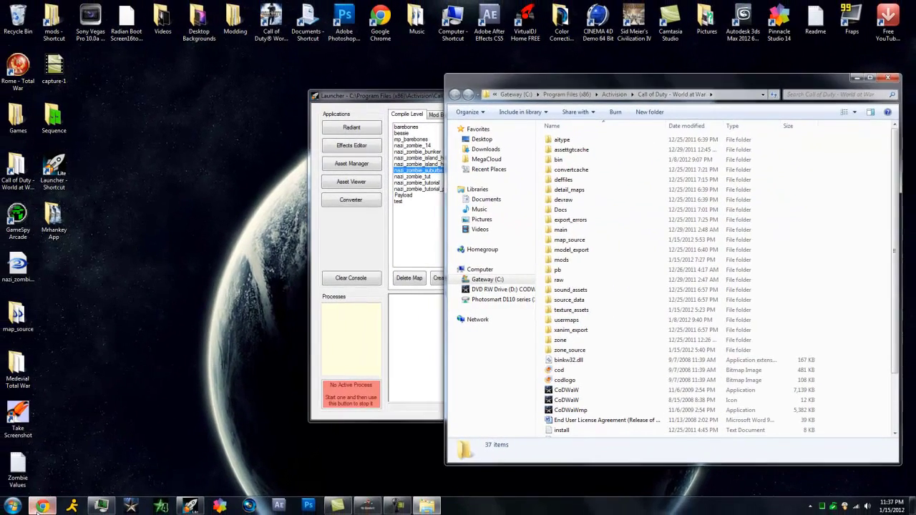
pyautogui.click(42, 506)
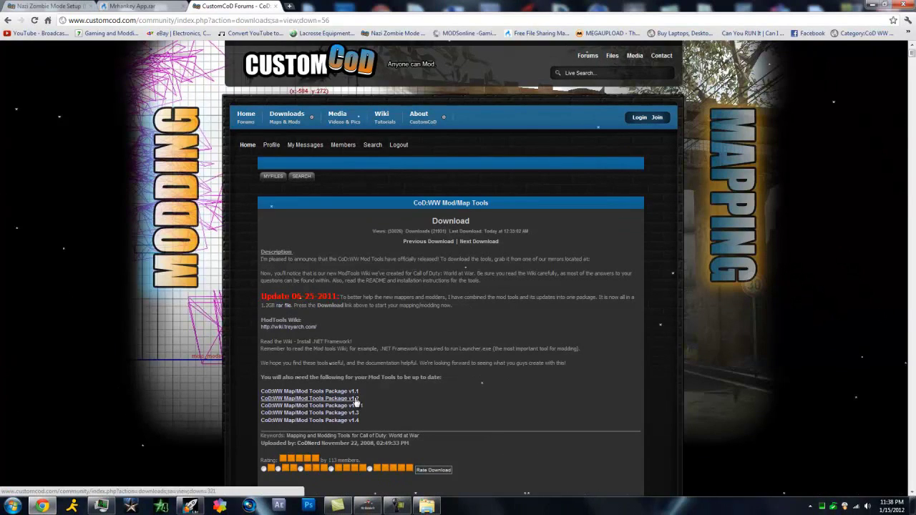
pyautogui.click(870, 4)
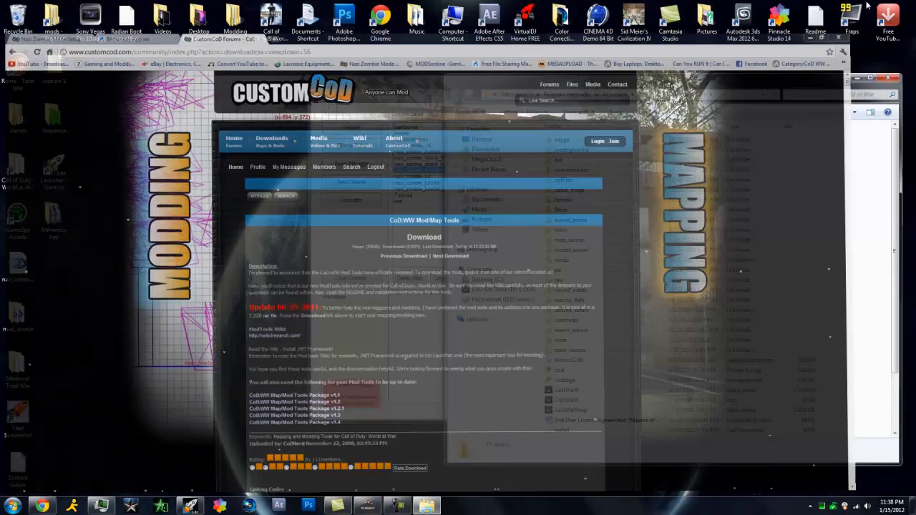
pyautogui.moveTo(601, 80); pyautogui.dragTo(477, 102)
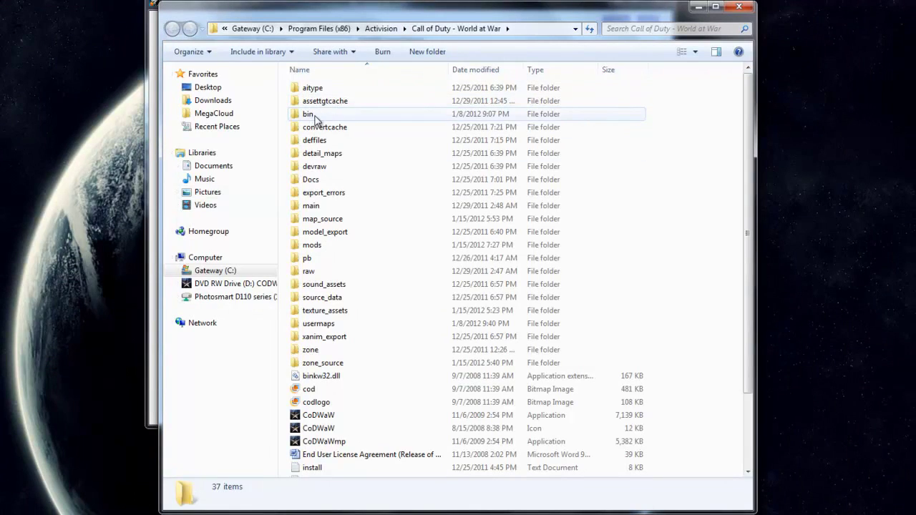
# Run the Launcher application from the game's bin folder
pyautogui.doubleClick(316, 118)
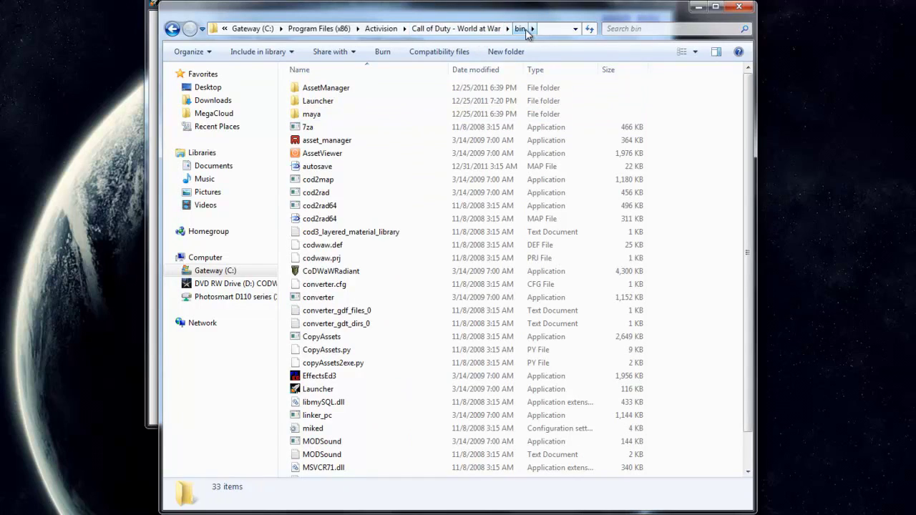
pyautogui.click(329, 390)
pyautogui.rightClick(331, 391)
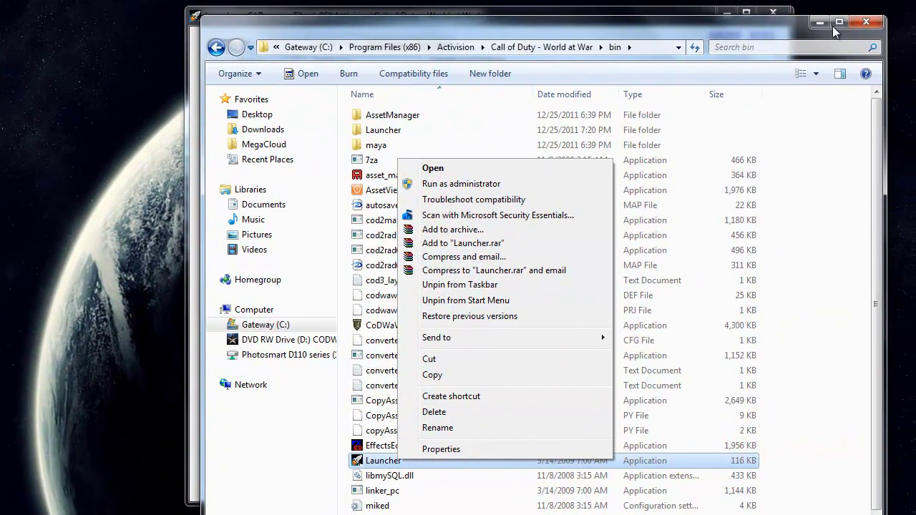
pyautogui.click(821, 22)
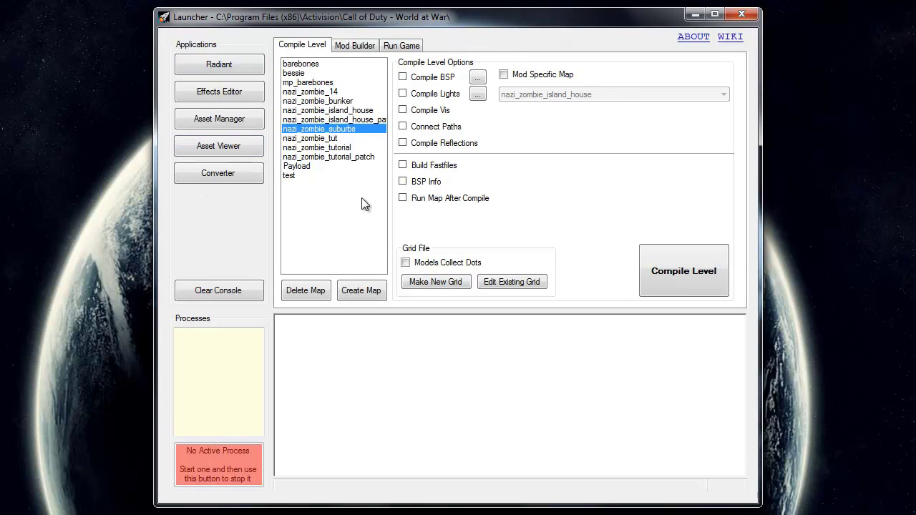
# Look over the existing nazi_zombie_bunker, nazi_zombie_tut and nazi_zombie_14 maps in the Launcher list
pyautogui.click(329, 101)
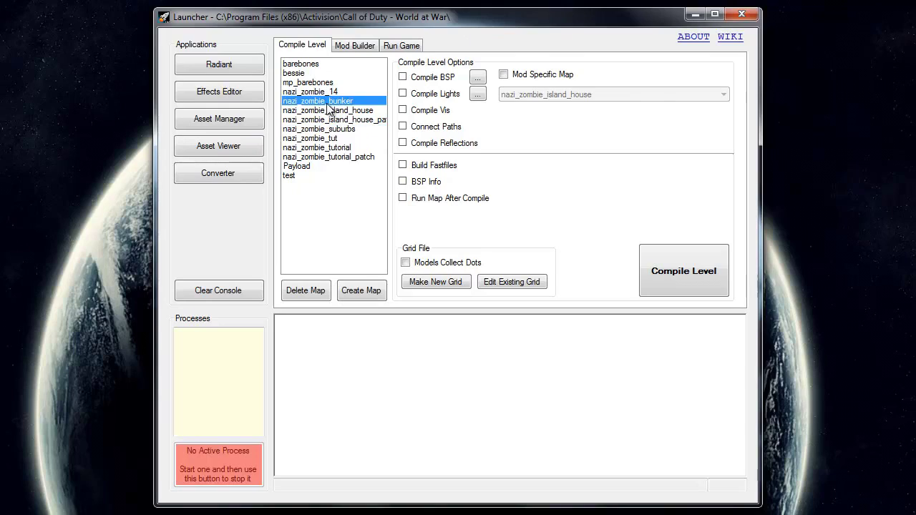
pyautogui.click(332, 138)
pyautogui.click(337, 91)
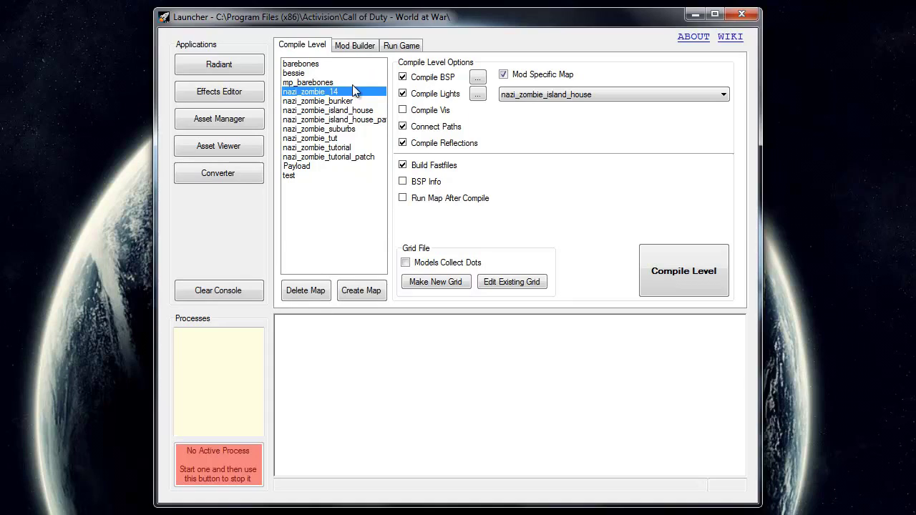
# Create a Singleplayer-template map named nazi_zombie_345 and select it in the list
pyautogui.click(362, 290)
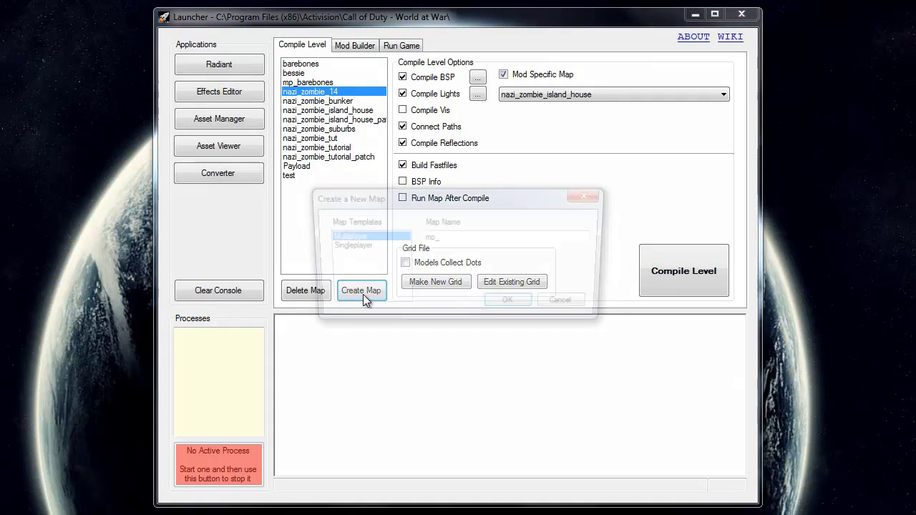
pyautogui.click(351, 246)
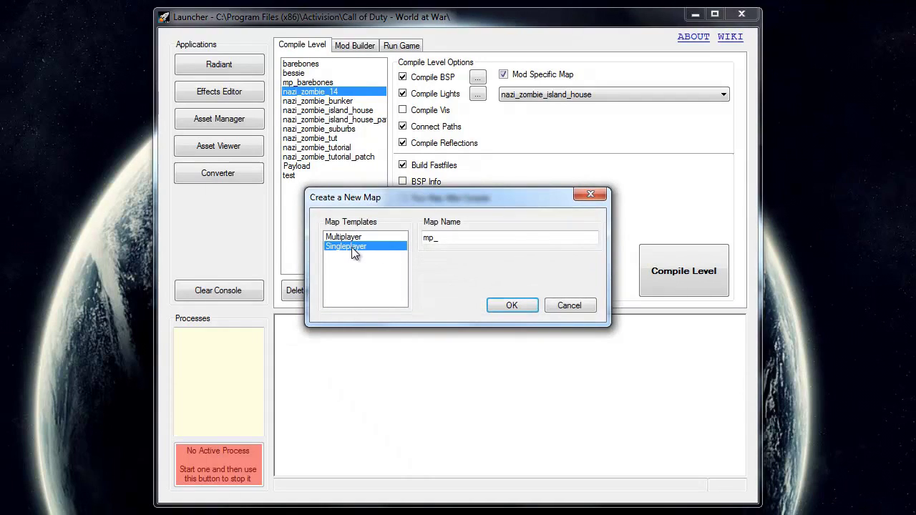
pyautogui.click(440, 233)
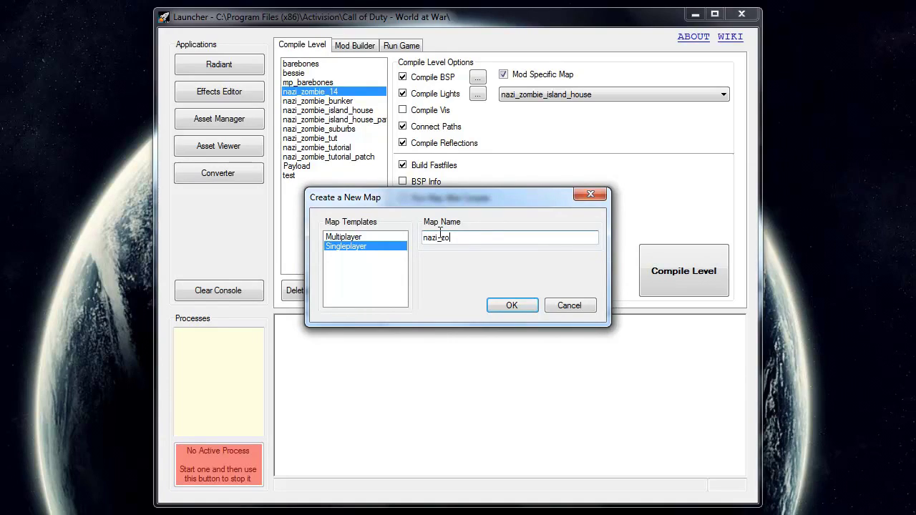
pyautogui.write('nazi_zombie_345')
pyautogui.click(511, 305)
pyautogui.click(349, 102)
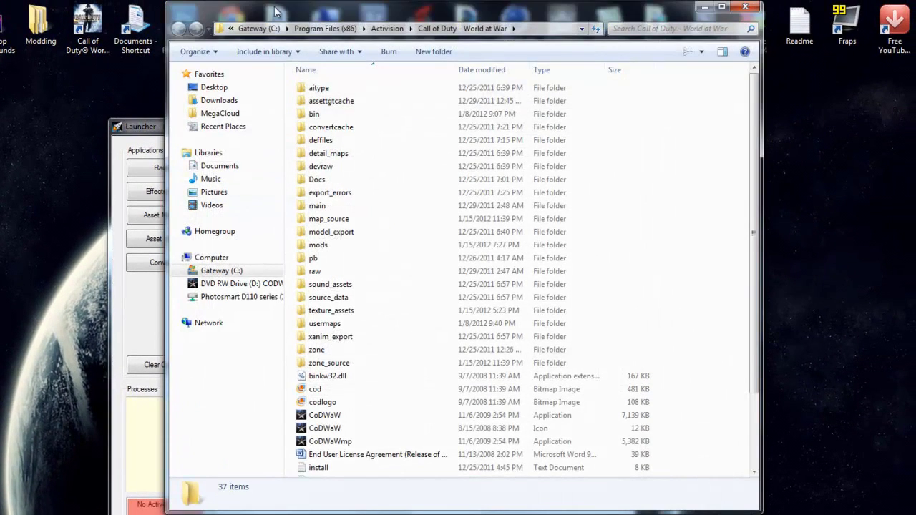
# Browse to raw\maps and scroll down to the nazi_zombie_345 GSC scripts
pyautogui.doubleClick(328, 275)
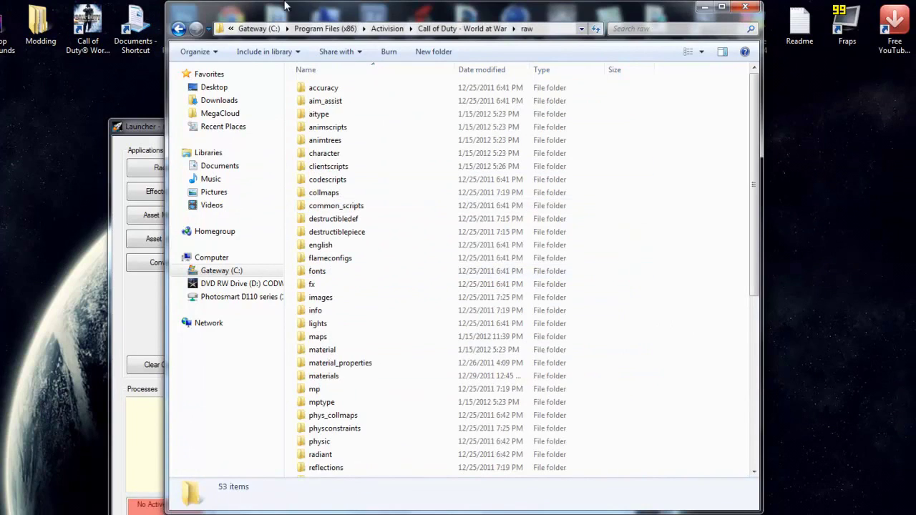
pyautogui.doubleClick(332, 336)
pyautogui.scroll(-20, 342, 309)
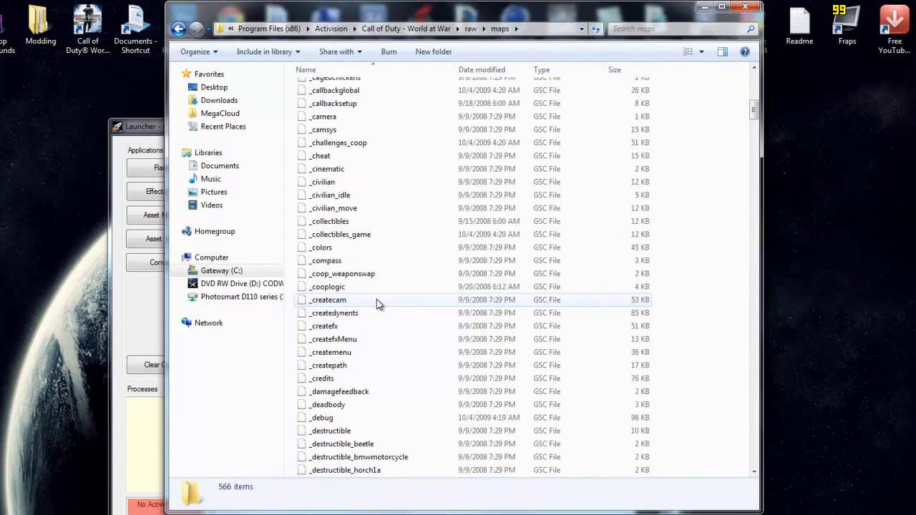
pyautogui.scroll(-20, 384, 315)
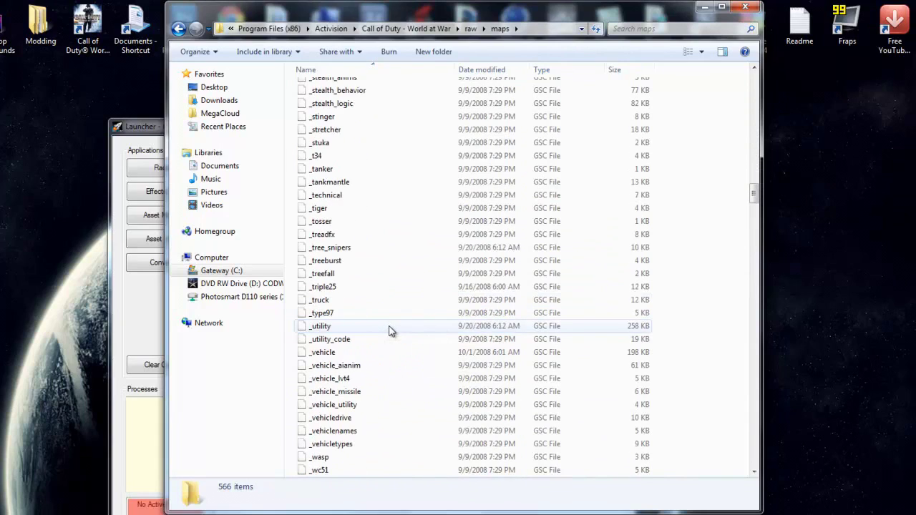
pyautogui.scroll(-20, 391, 329)
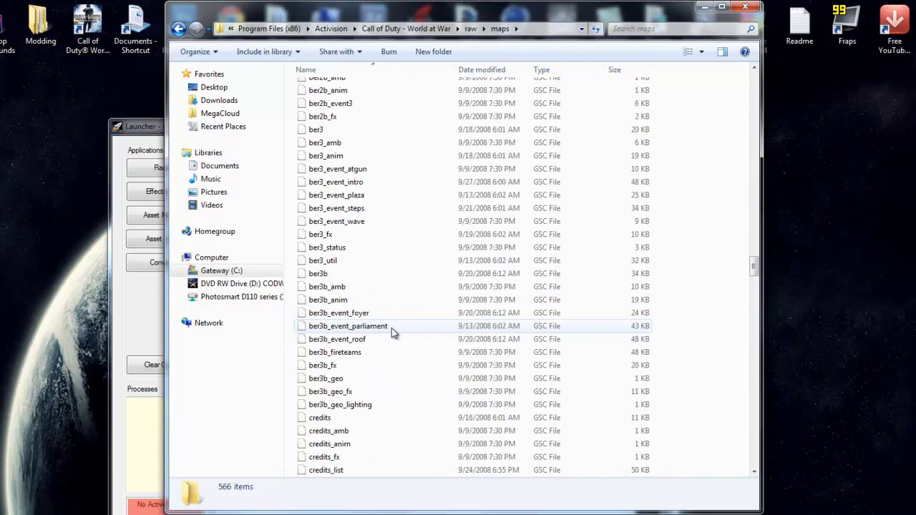
pyautogui.scroll(-15, 391, 331)
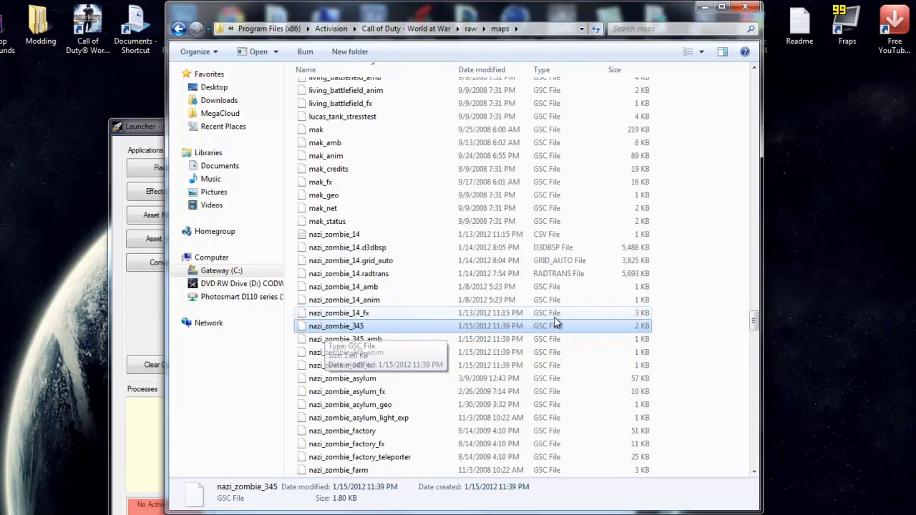
# Open nazi_zombie_345.gsc in Notepad, scroll through its main() script, then close it
pyautogui.doubleClick(324, 330)
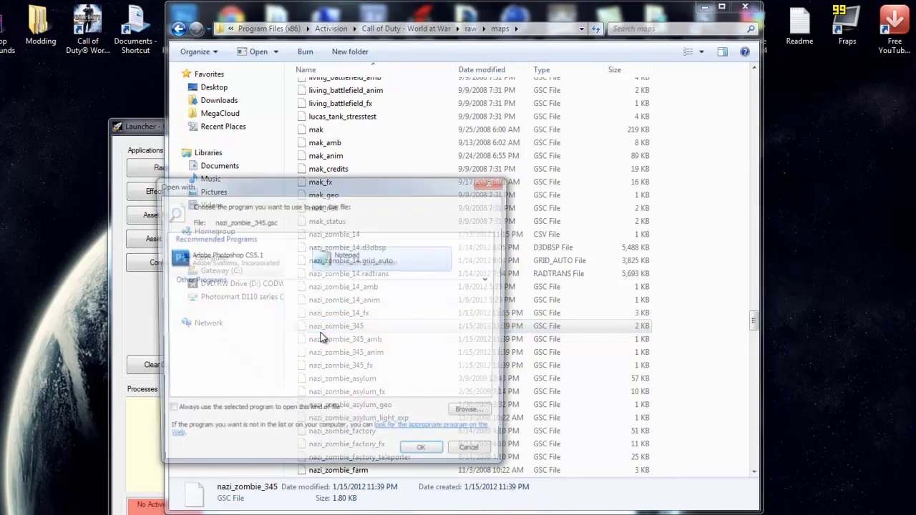
pyautogui.click(422, 453)
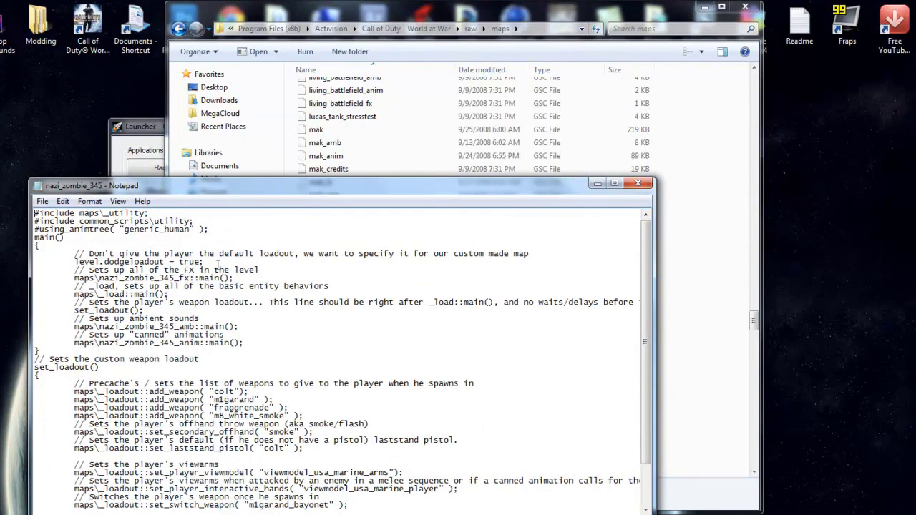
pyautogui.scroll(-2, 240, 321)
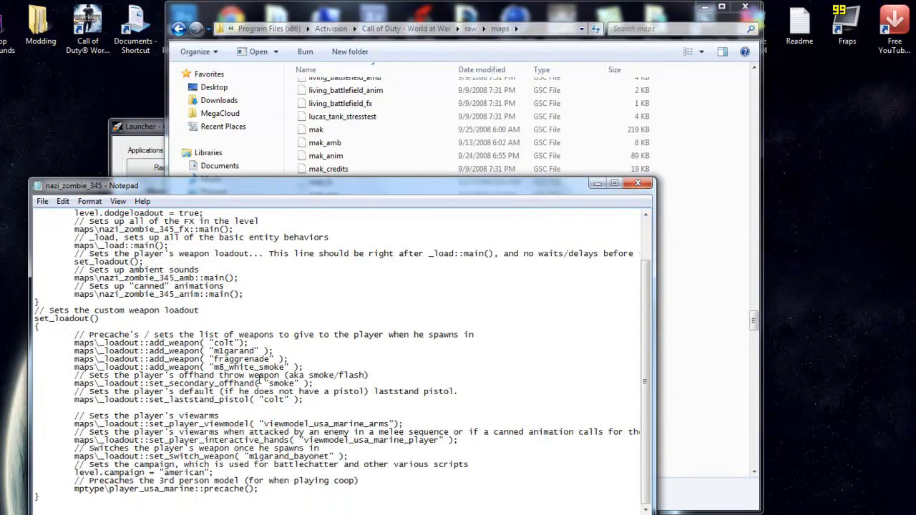
pyautogui.scroll(2, 188, 326)
pyautogui.click(638, 183)
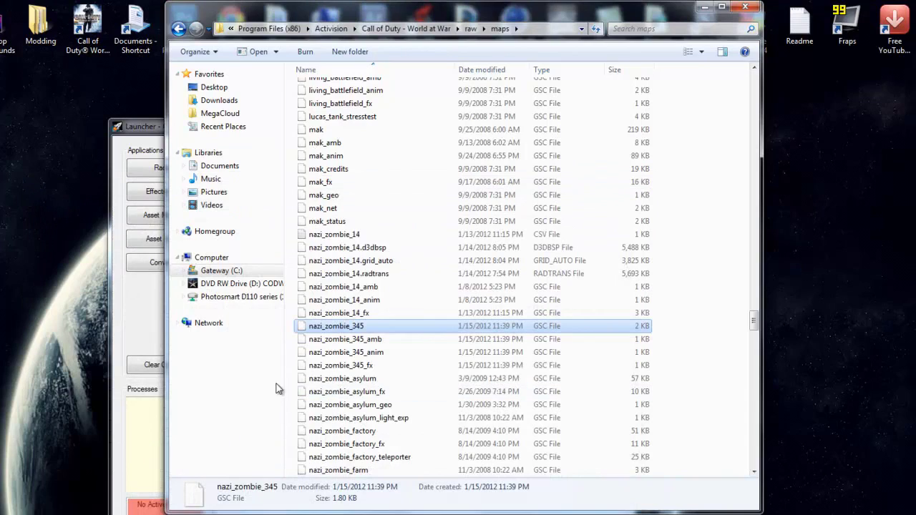
# Replace '345' in the script's file name with 'cynical_grunt', giving nazi_zombie_cynical_grunt
pyautogui.rightClick(387, 327)
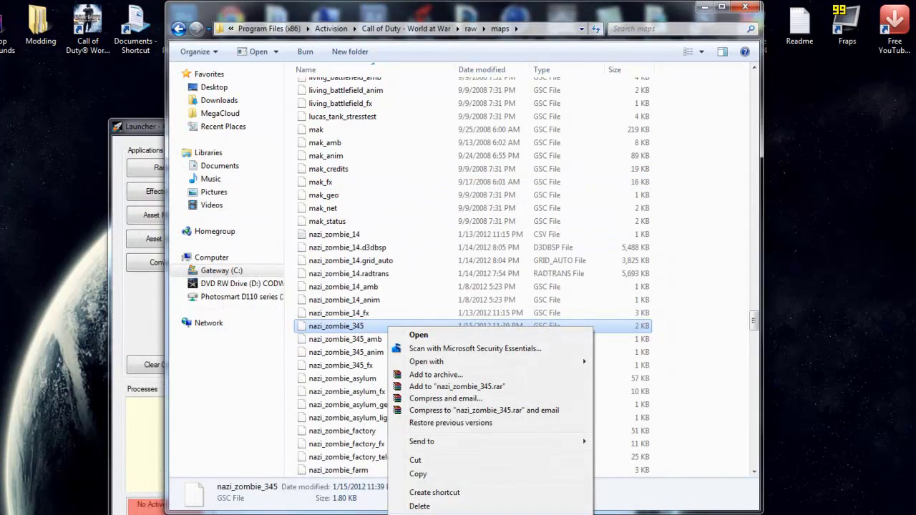
pyautogui.click(420, 513)
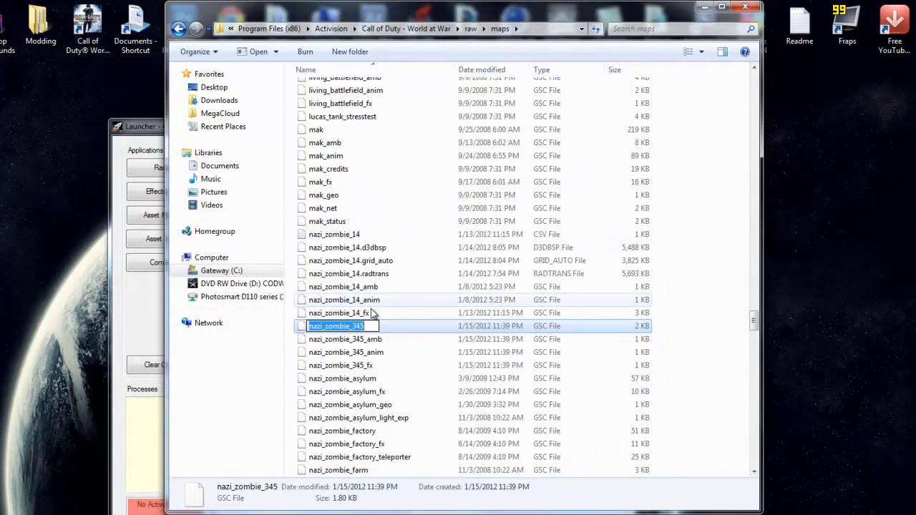
pyautogui.click(369, 326)
pyautogui.doubleClick(357, 325)
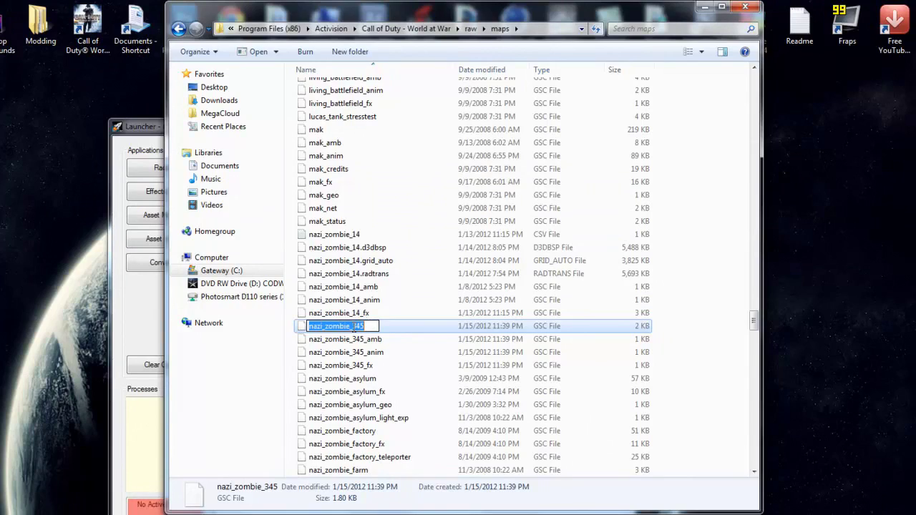
pyautogui.moveTo(350, 327); pyautogui.dragTo(361, 326)
pyautogui.hotkey('ctrl', 'a')
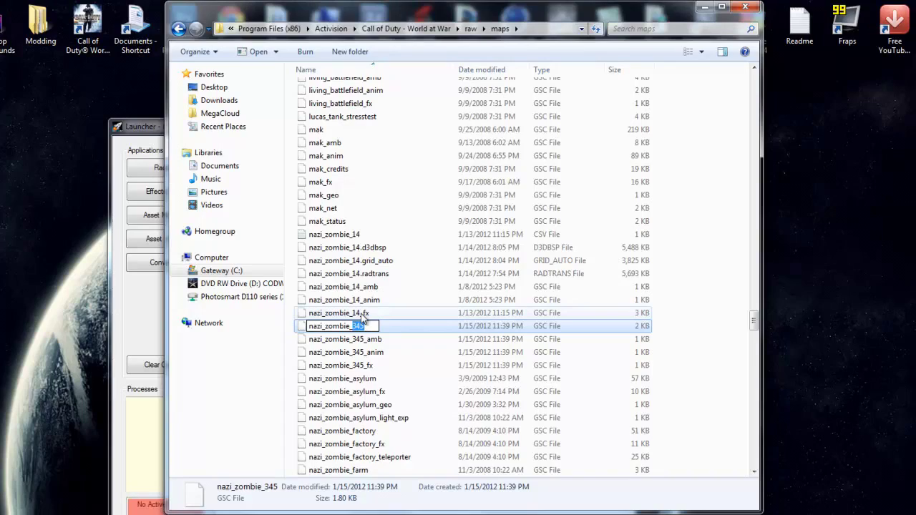
pyautogui.write('c')
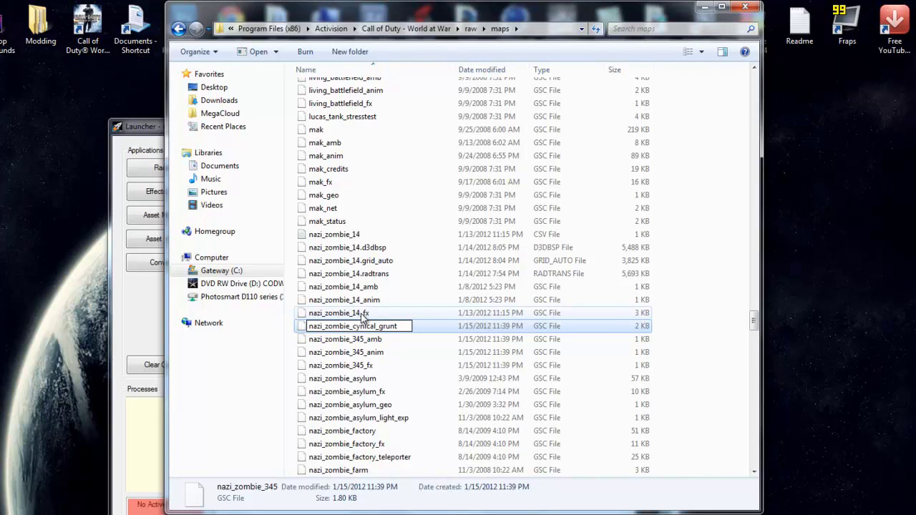
pyautogui.write('ynical_grunt')
pyautogui.press('Return')
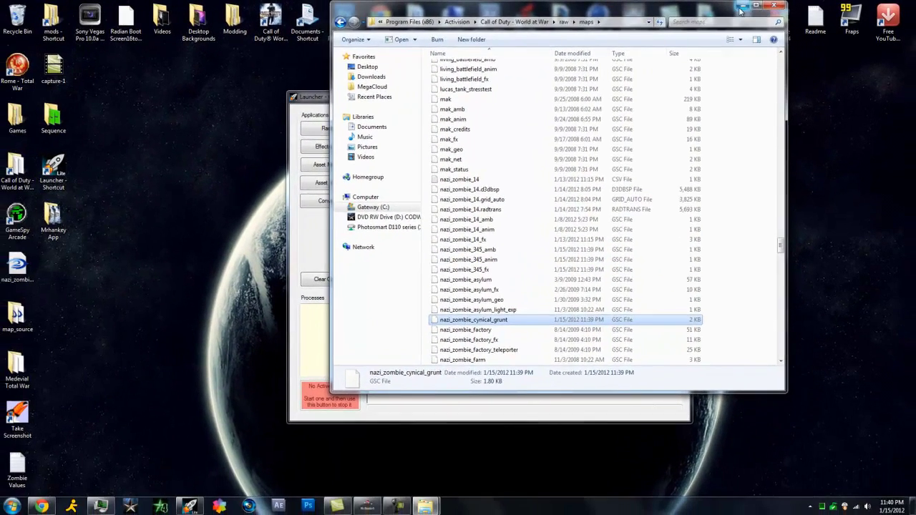
# Bring Mr Hankey App to the front and move its window to the right
pyautogui.click(741, 7)
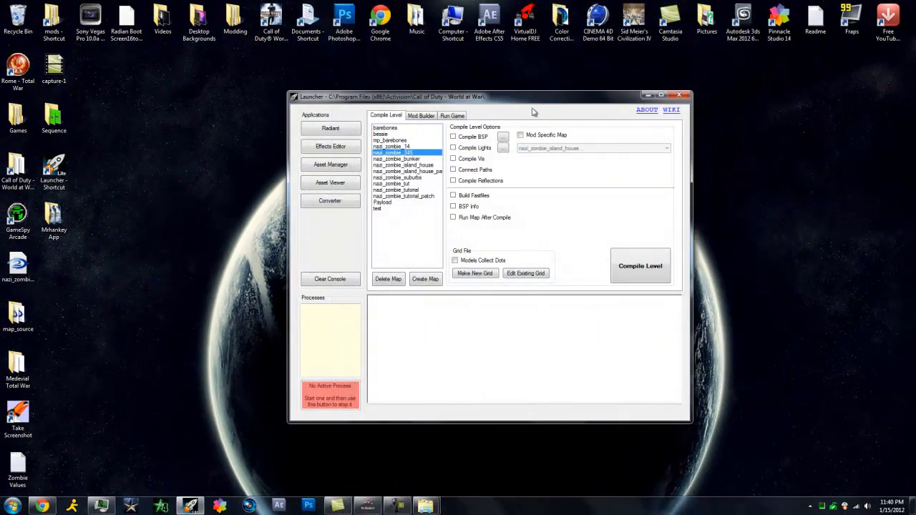
pyautogui.click(368, 505)
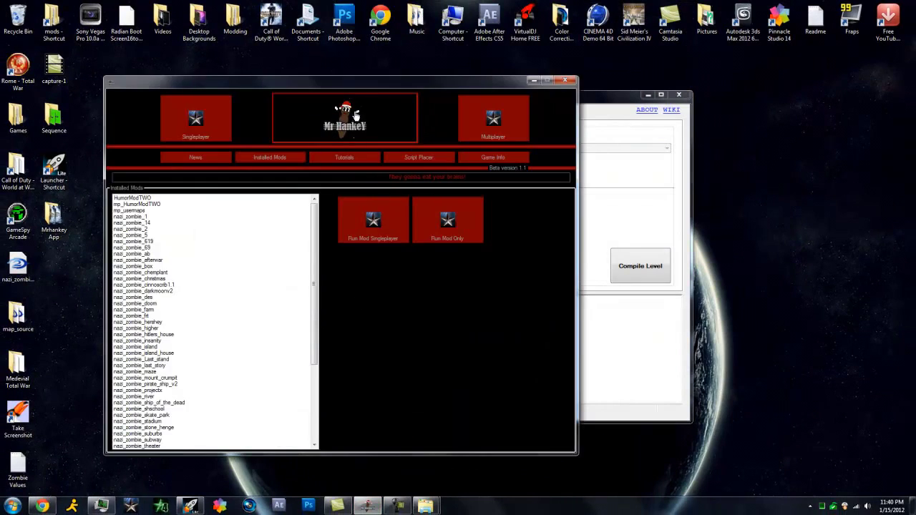
pyautogui.click(50, 508)
pyautogui.click(153, 6)
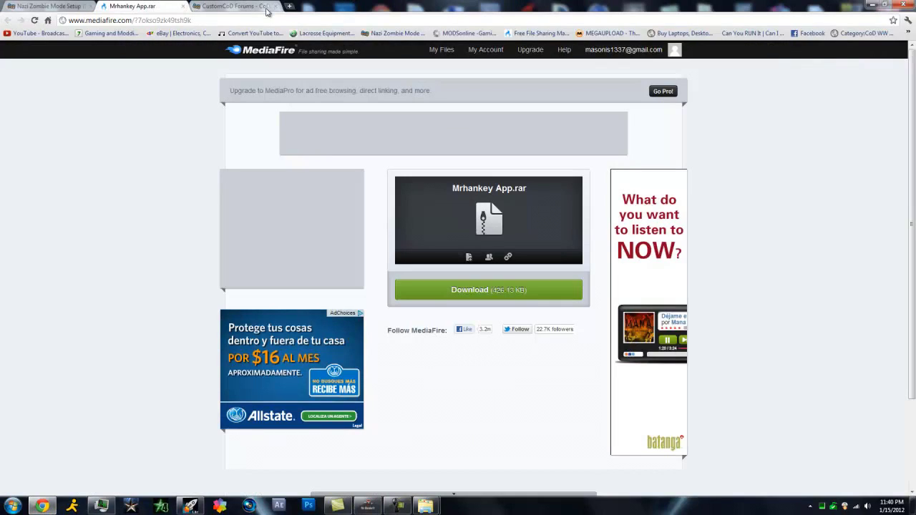
pyautogui.click(872, 4)
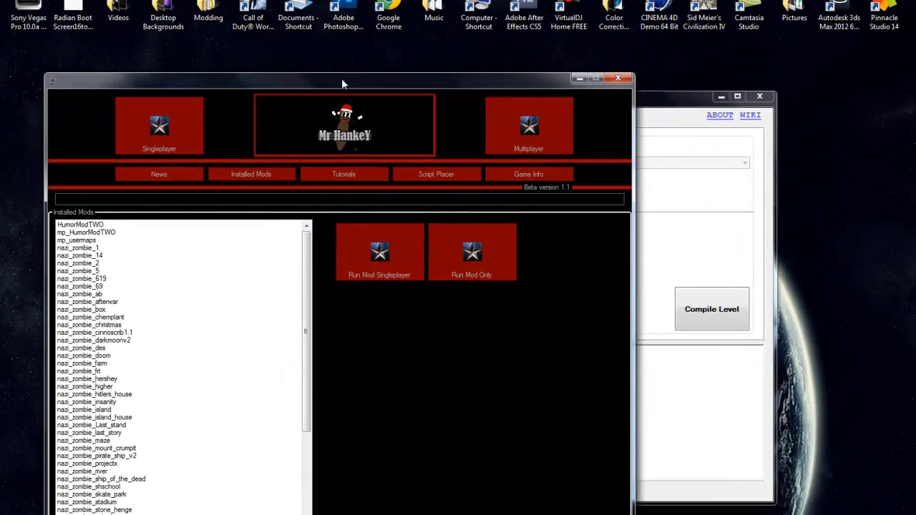
pyautogui.moveTo(341, 78); pyautogui.dragTo(437, 68)
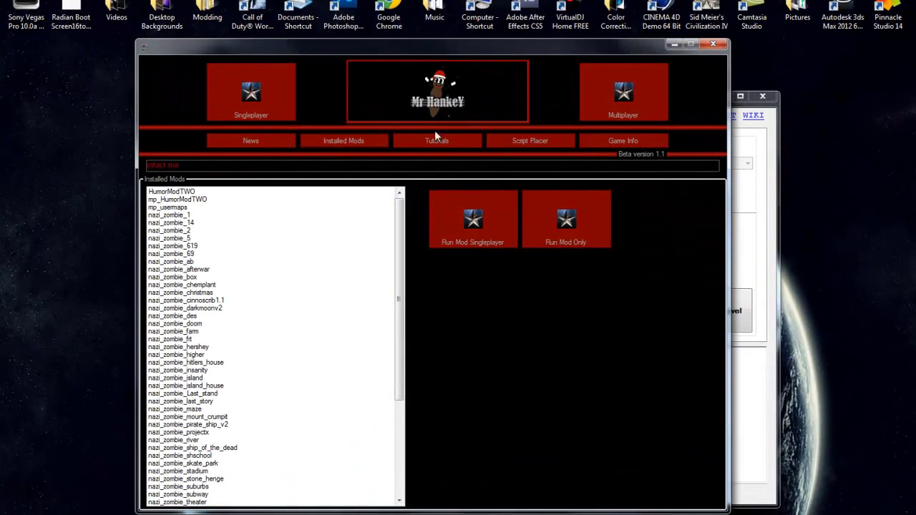
# In Script Placer, choose Prototype Style, enter cynical_grunt, and allow overwriting existing files
pyautogui.click(515, 141)
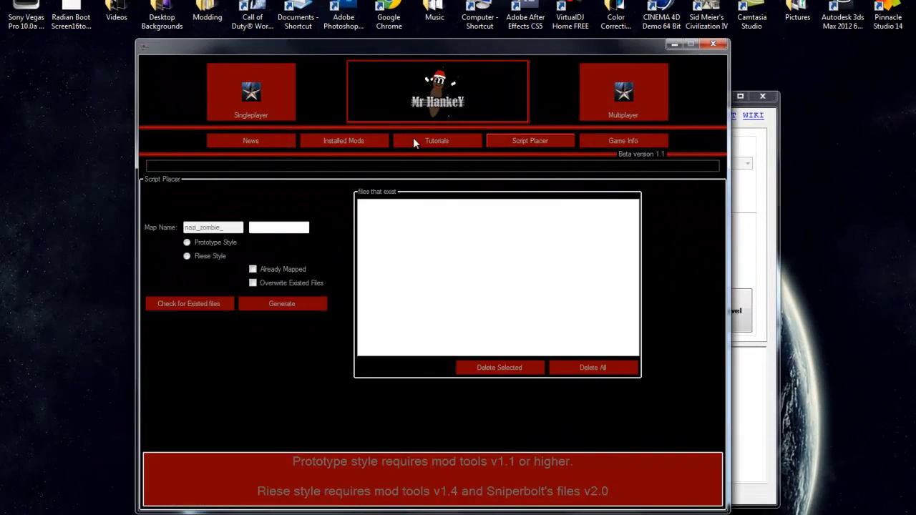
pyautogui.click(190, 243)
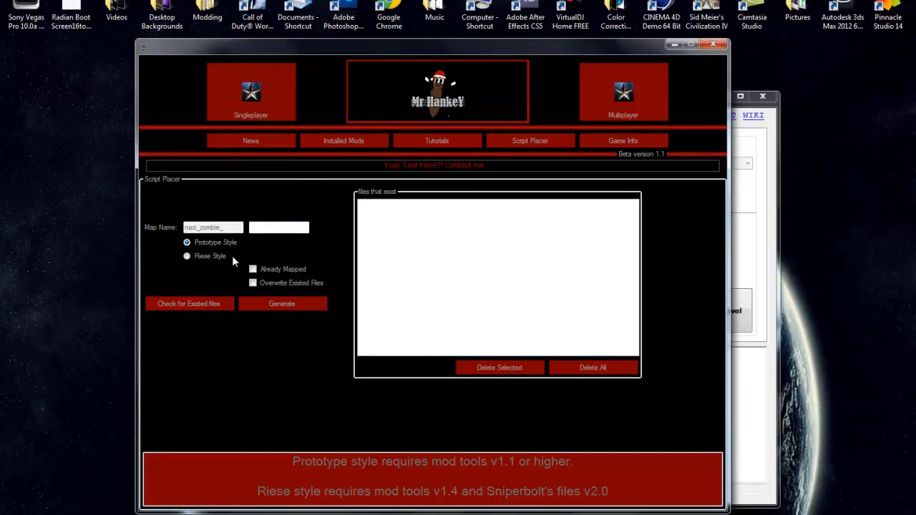
pyautogui.click(308, 227)
pyautogui.write('cyni')
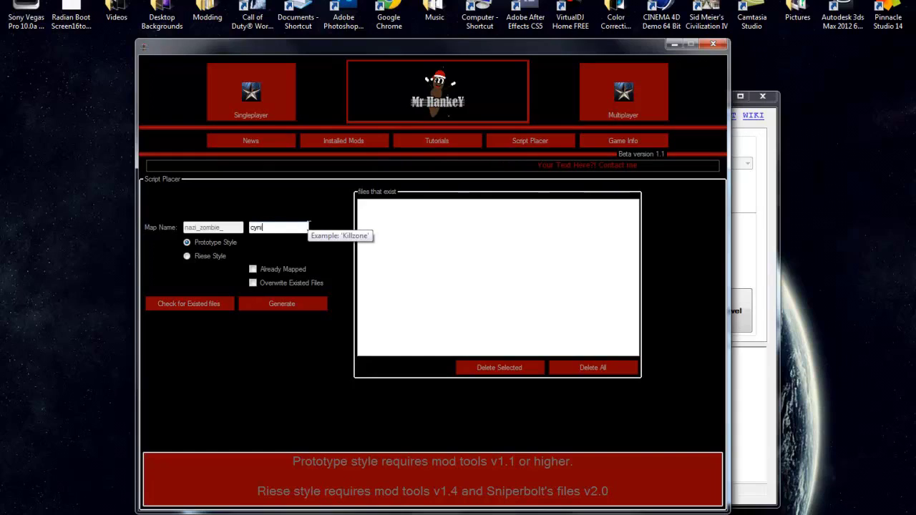
pyautogui.write('cal_gru')
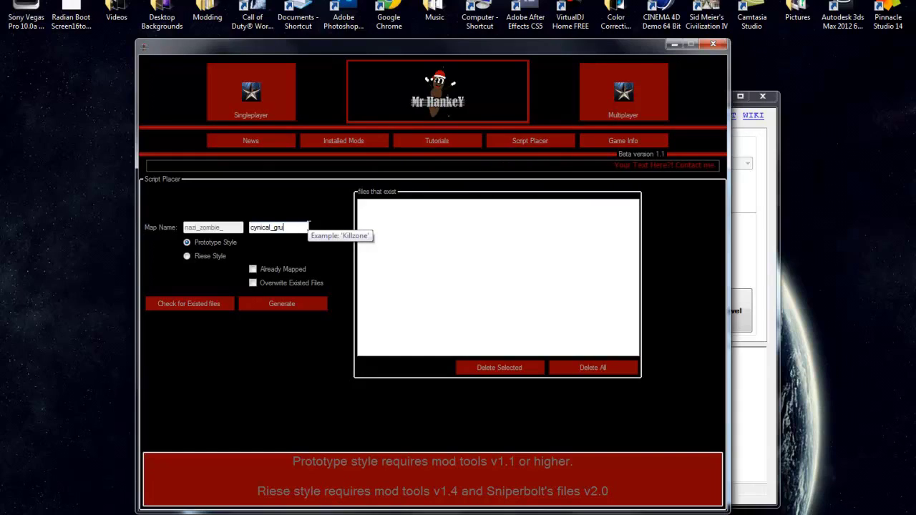
pyautogui.write('nt')
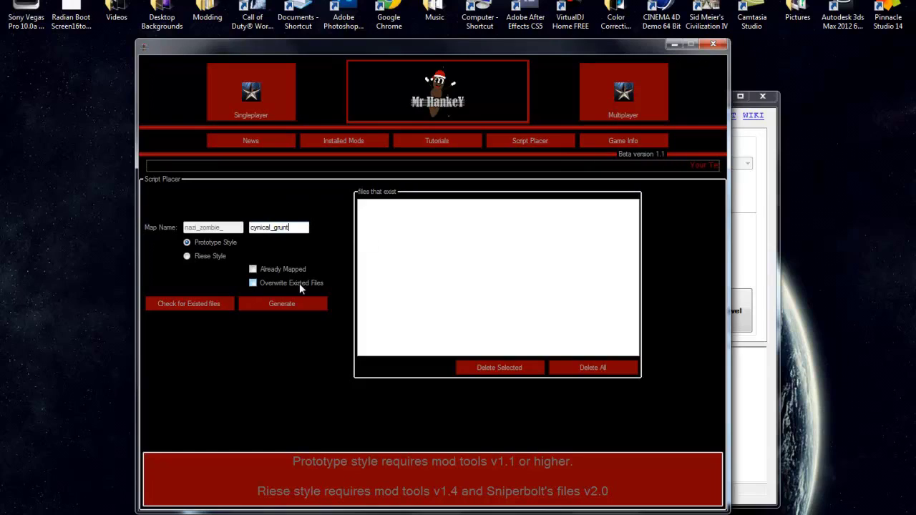
pyautogui.click(253, 283)
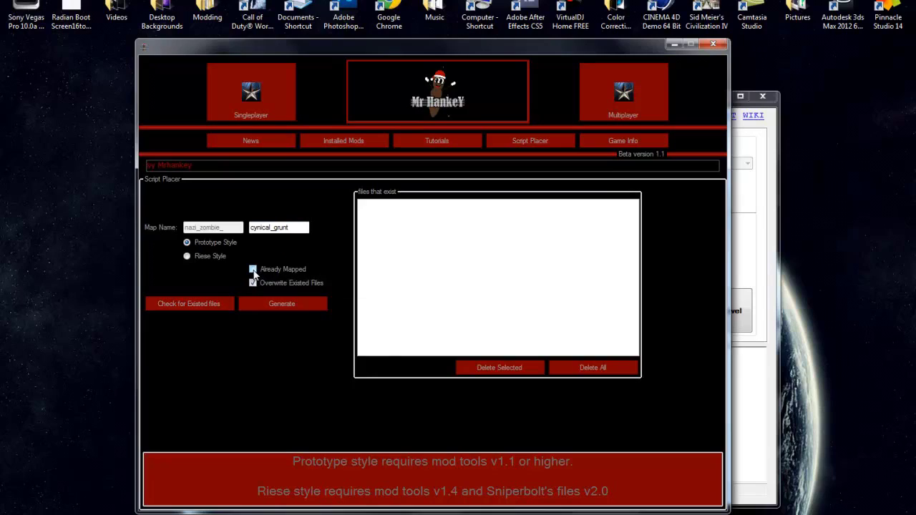
pyautogui.click(195, 304)
pyautogui.click(199, 302)
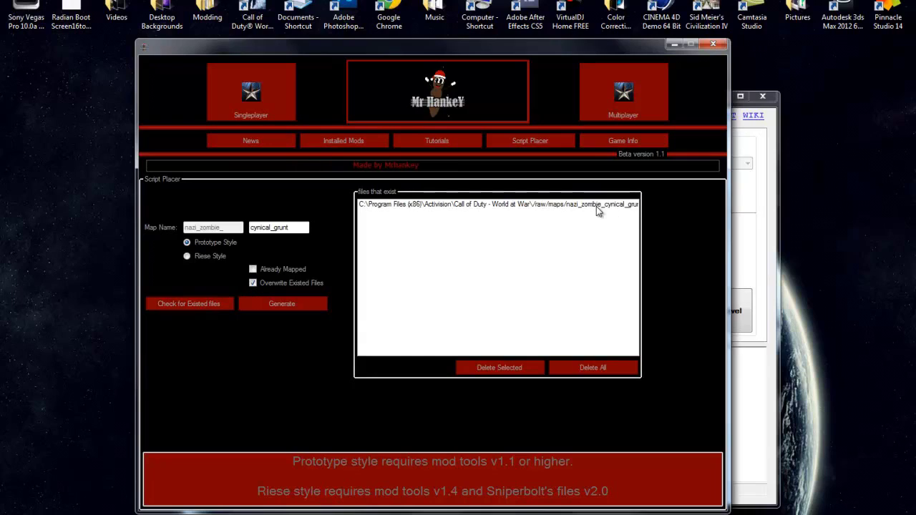
# Generate the scripts, confirm the overwrite, and list the files now existing for cynical_grunt
pyautogui.click(290, 303)
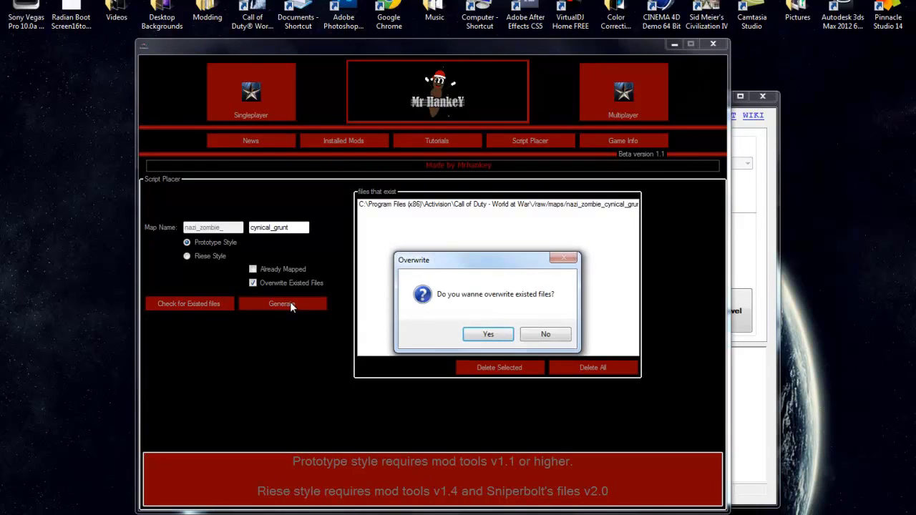
pyautogui.click(488, 336)
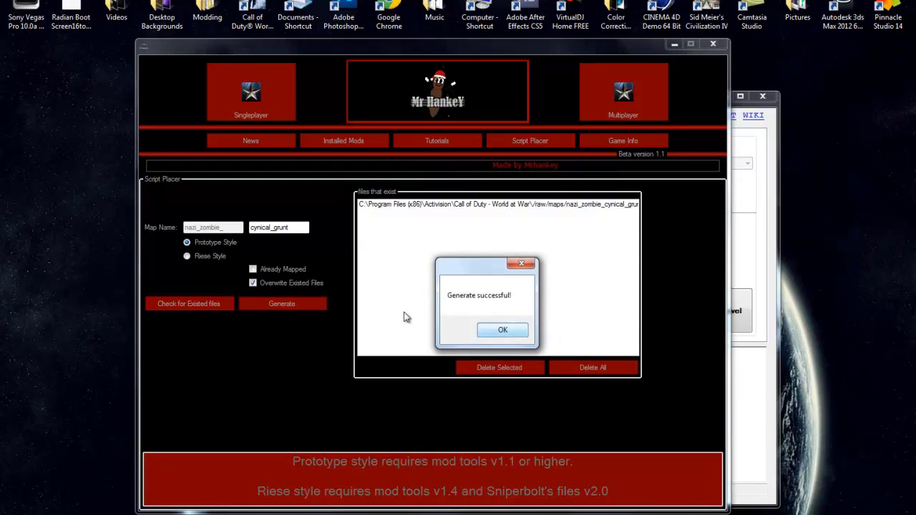
pyautogui.click(500, 331)
pyautogui.click(208, 306)
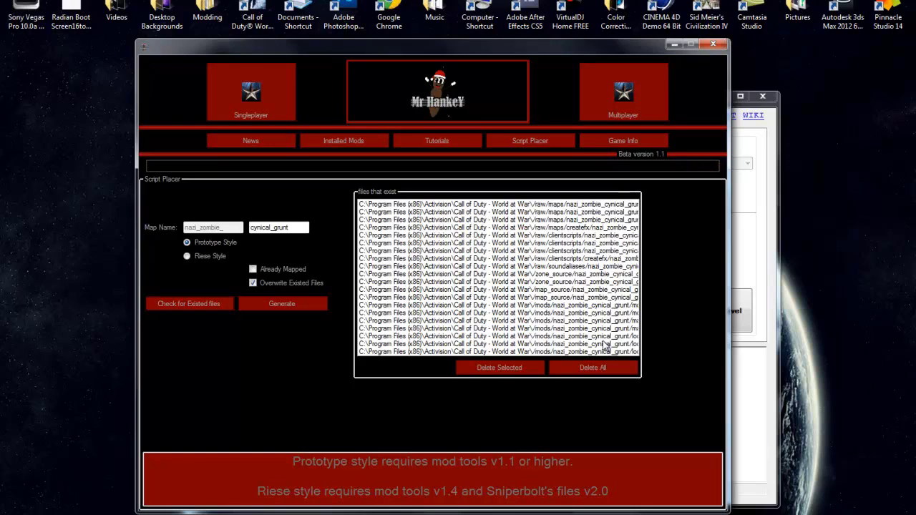
# Minimize Mr Hankey App and launch Radiant from the Mod Tools Launcher
pyautogui.click(674, 44)
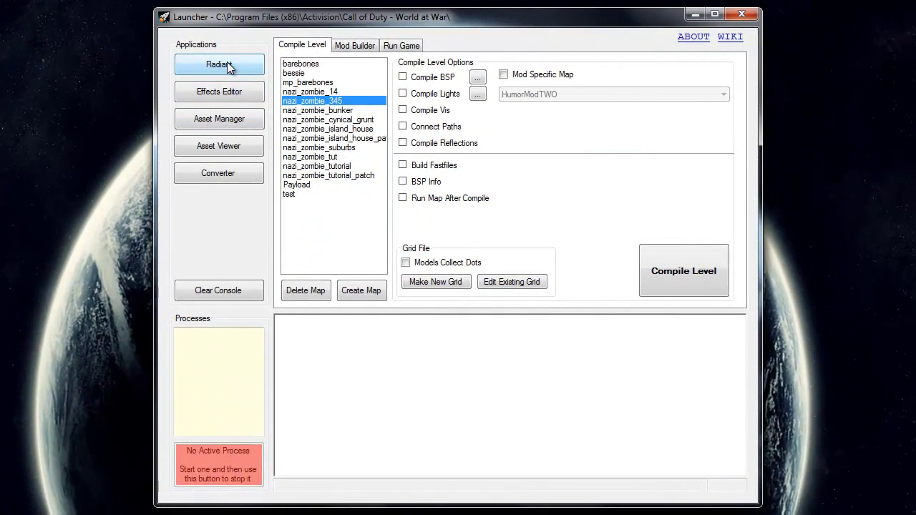
pyautogui.click(227, 63)
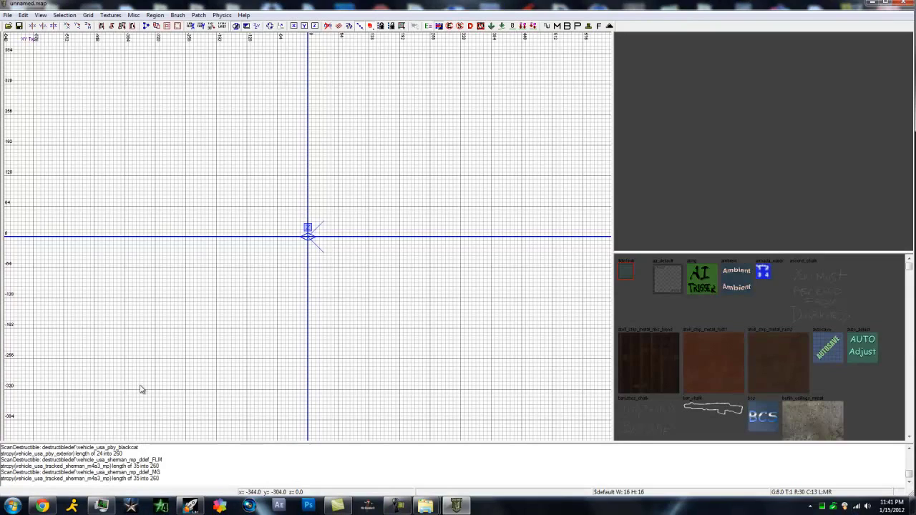
# Open nazi_zombie_345.map, select all brushes and entities with Ctrl+I, and delete them
pyautogui.click(7, 15)
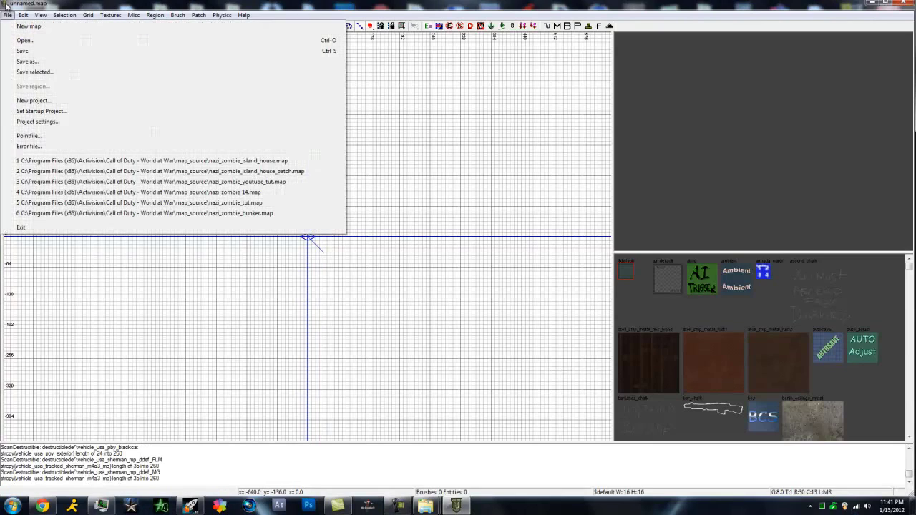
pyautogui.click(32, 44)
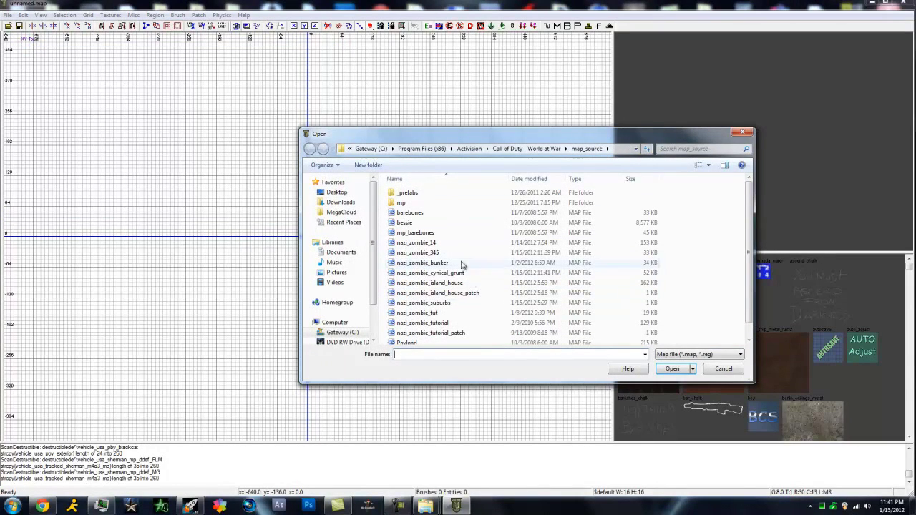
pyautogui.doubleClick(459, 254)
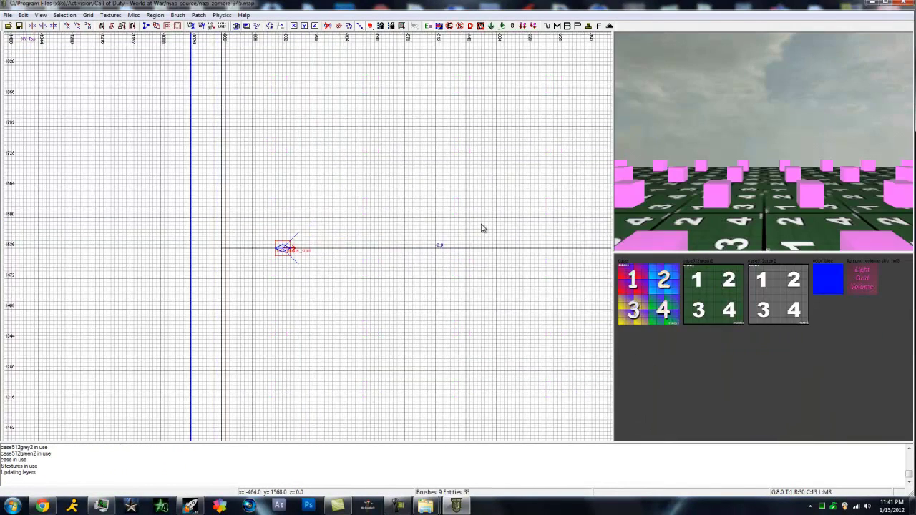
pyautogui.scroll(-4, 546, 198)
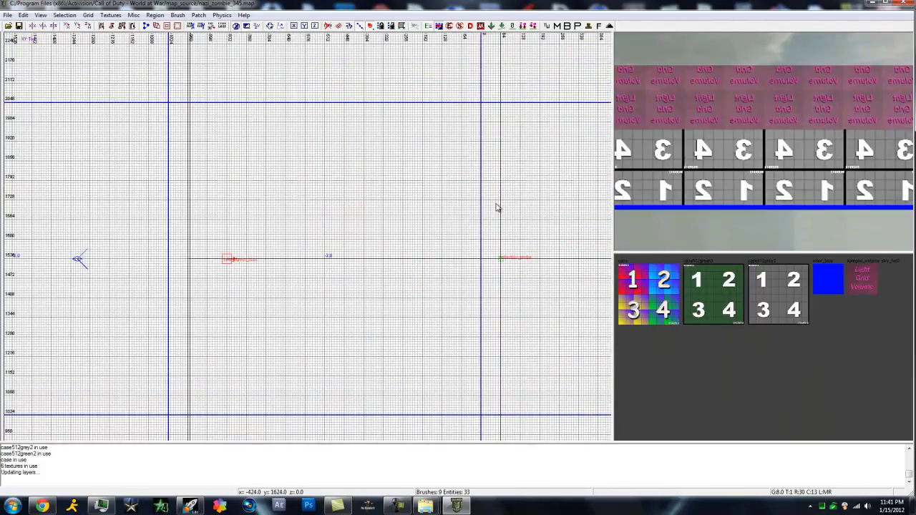
pyautogui.scroll(3, 492, 198)
pyautogui.scroll(-3, 492, 200)
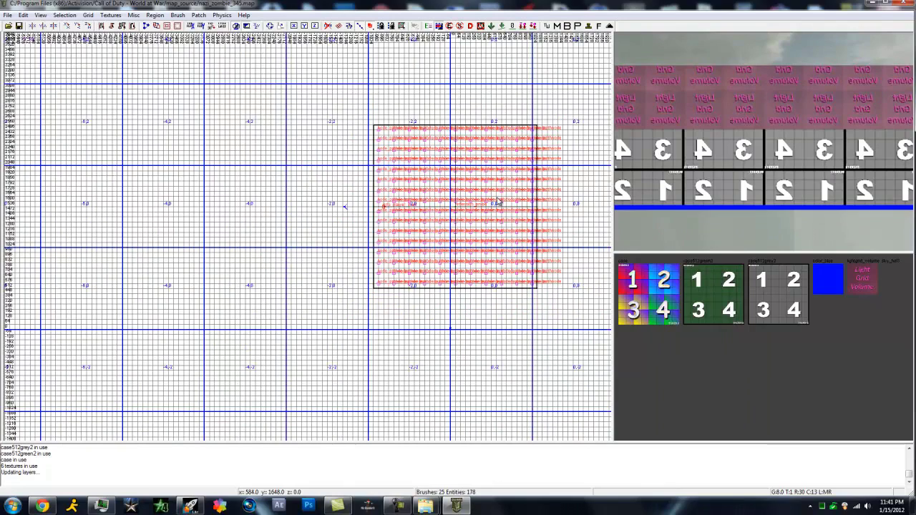
pyautogui.hotkey('ctrl', 'i')
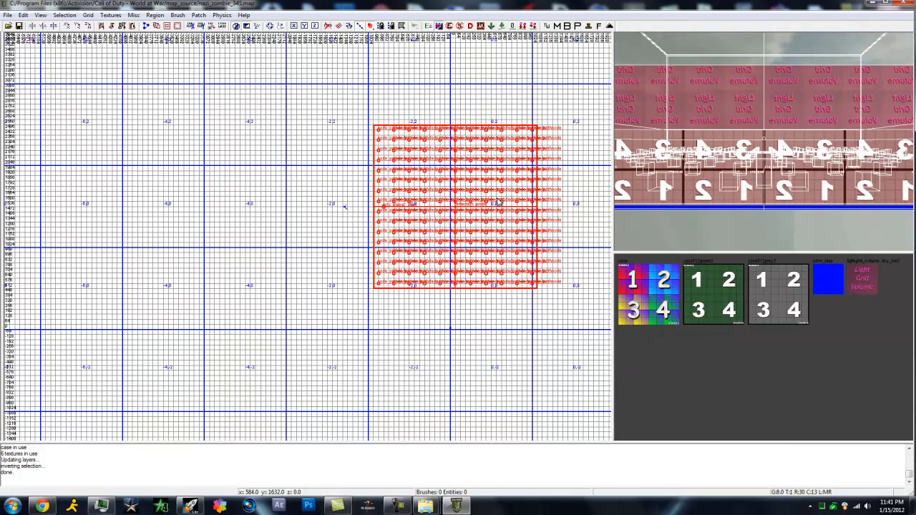
pyautogui.press('Delete')
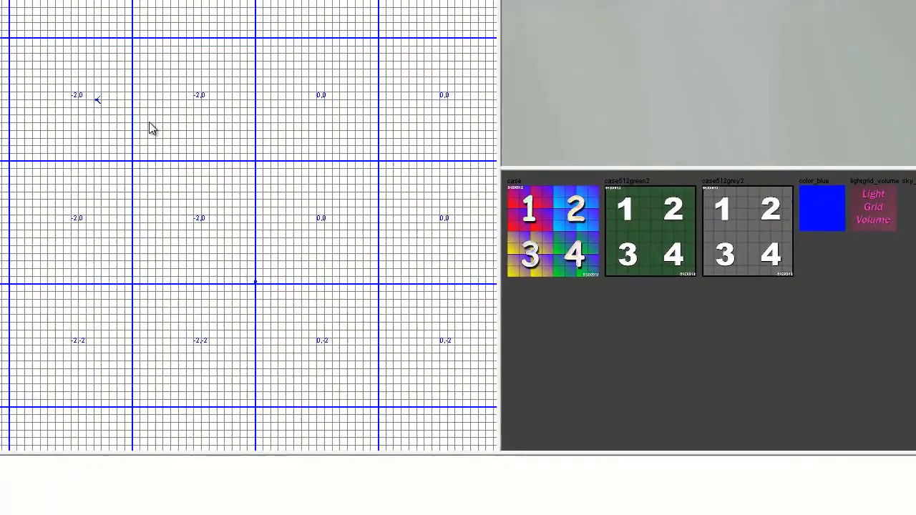
pyautogui.rightClick(150, 129)
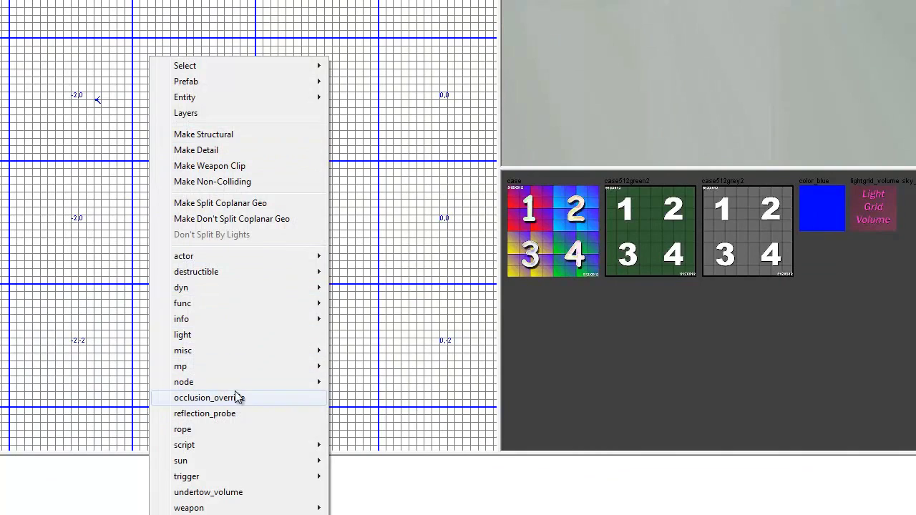
pyautogui.moveTo(239, 351)
pyautogui.click(362, 350)
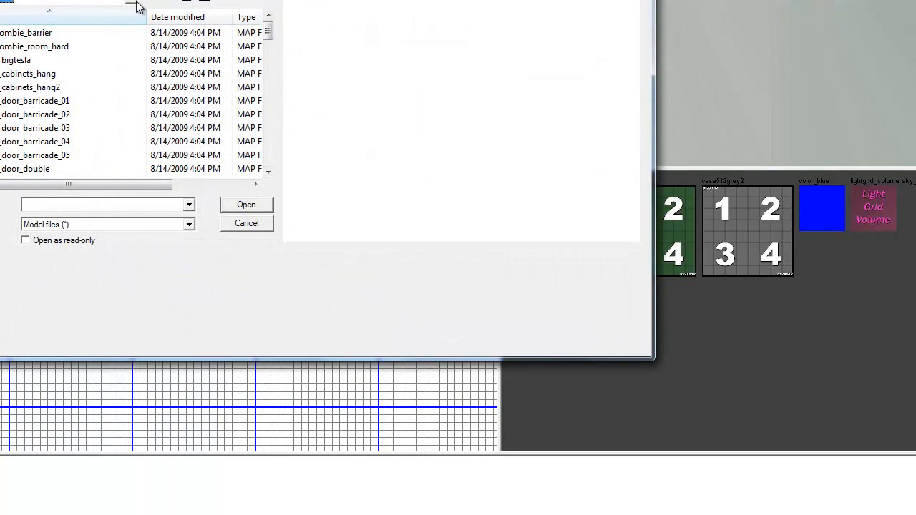
pyautogui.click(136, 3)
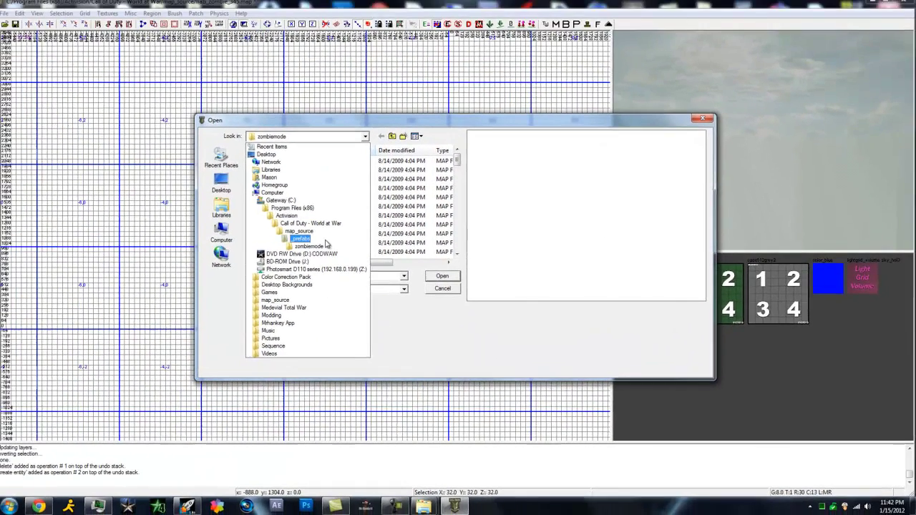
pyautogui.click(35, 149)
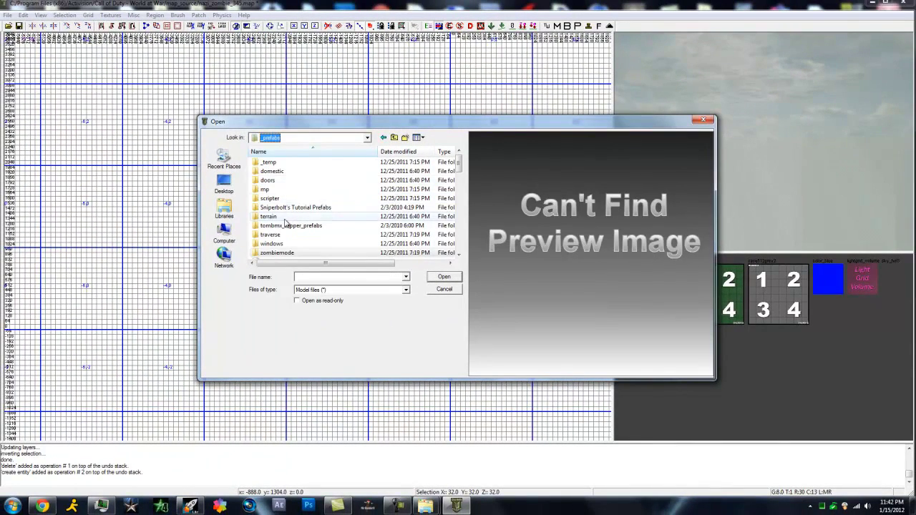
pyautogui.click(703, 122)
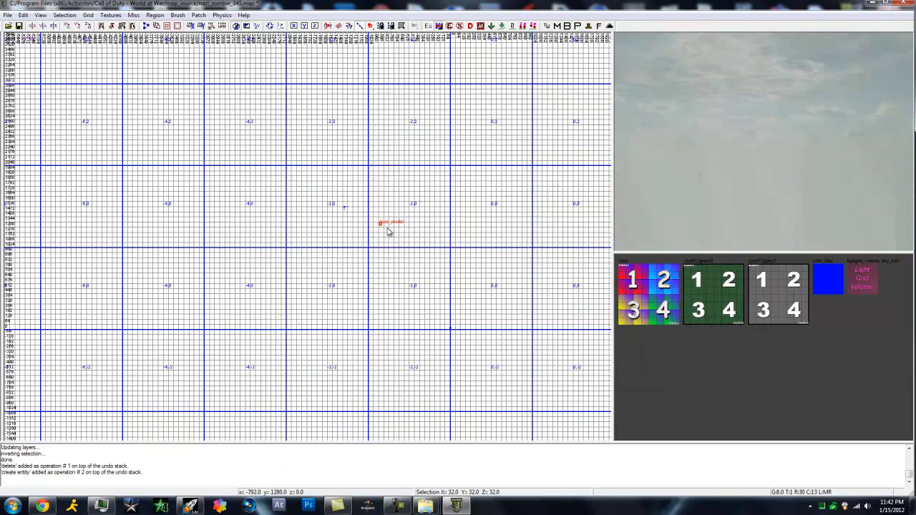
pyautogui.press('BackSpace')
pyautogui.press('BackSpace')
pyautogui.moveTo(744, 204); pyautogui.dragTo(399, 259, button='right')
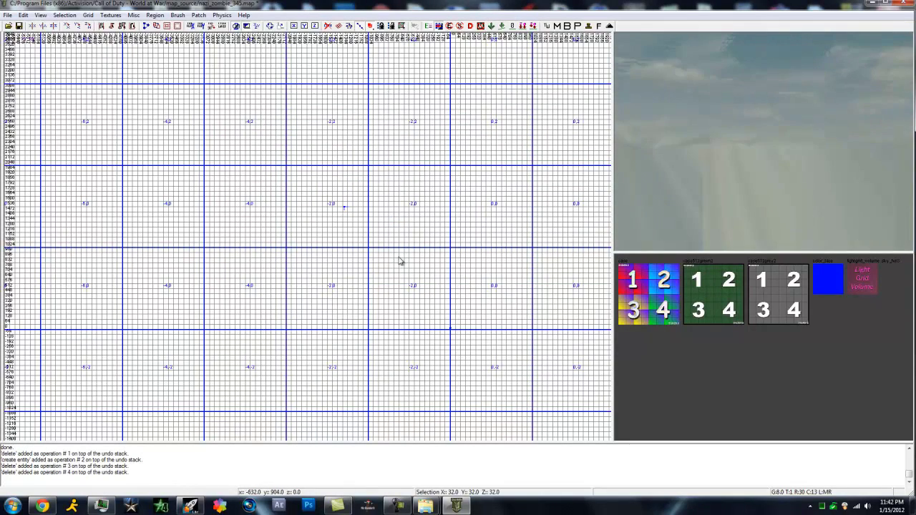
# Save the cleared map as nazi_zombie_cynical_grunt.map, overwriting the existing file
pyautogui.click(7, 14)
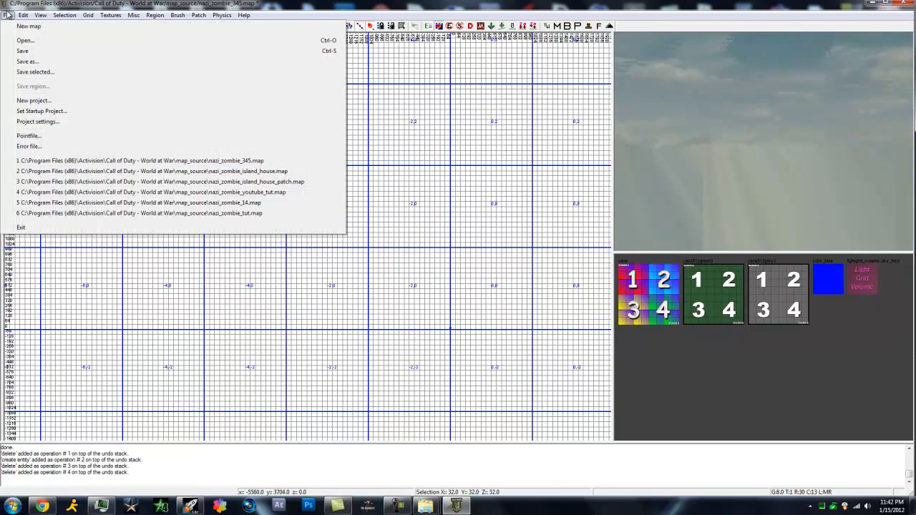
pyautogui.click(26, 63)
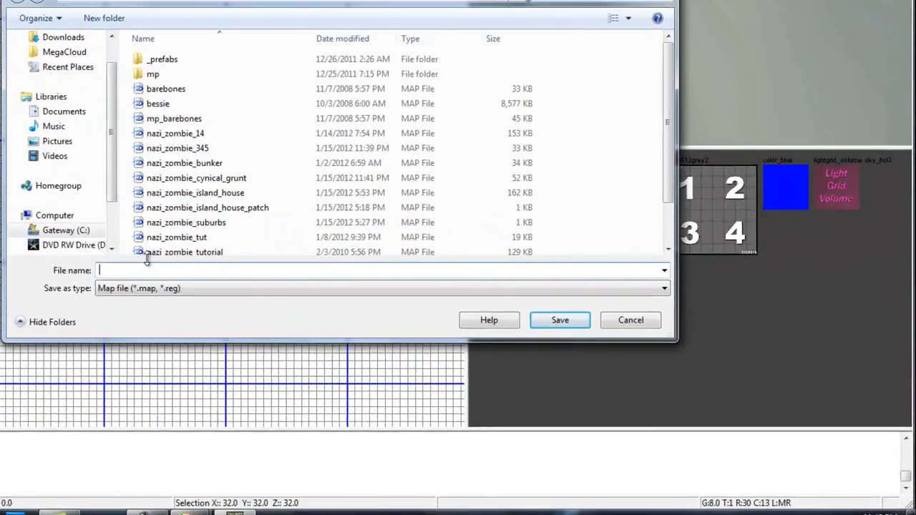
pyautogui.write('n')
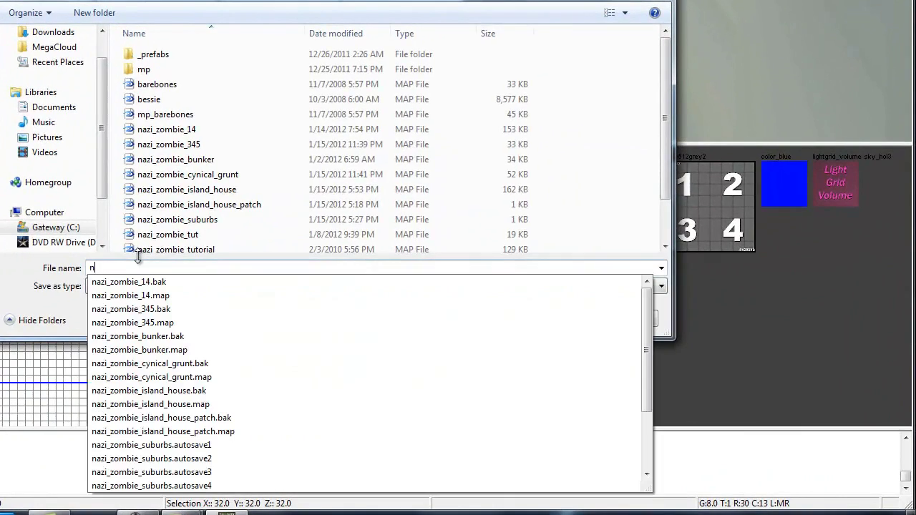
pyautogui.write('azi_zombie_cynical_grunt')
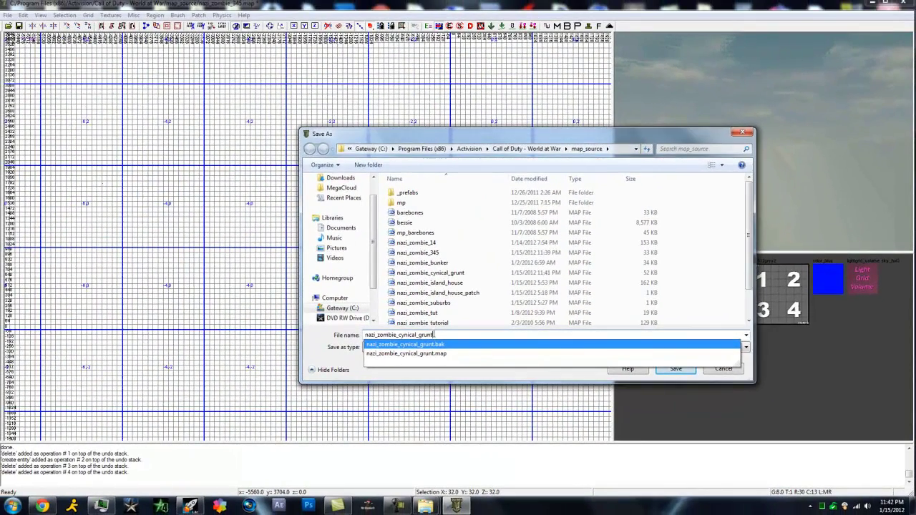
pyautogui.press('Return')
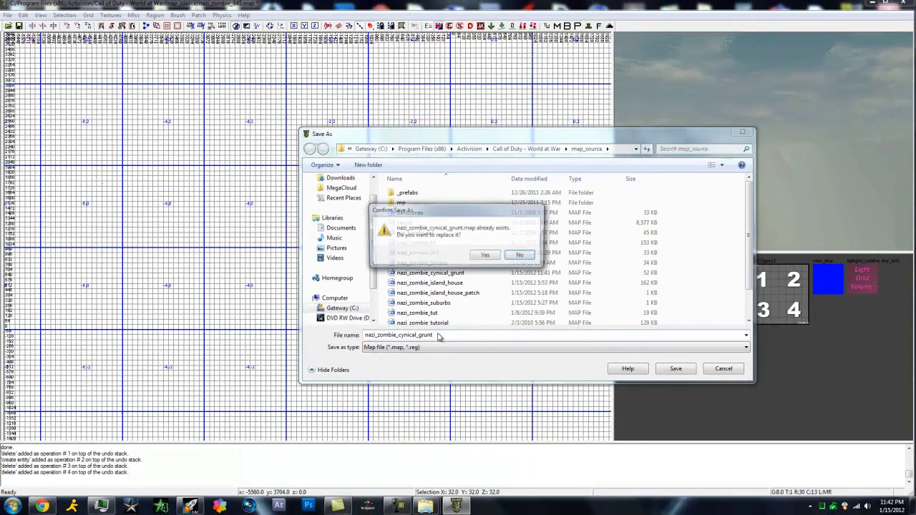
pyautogui.click(488, 257)
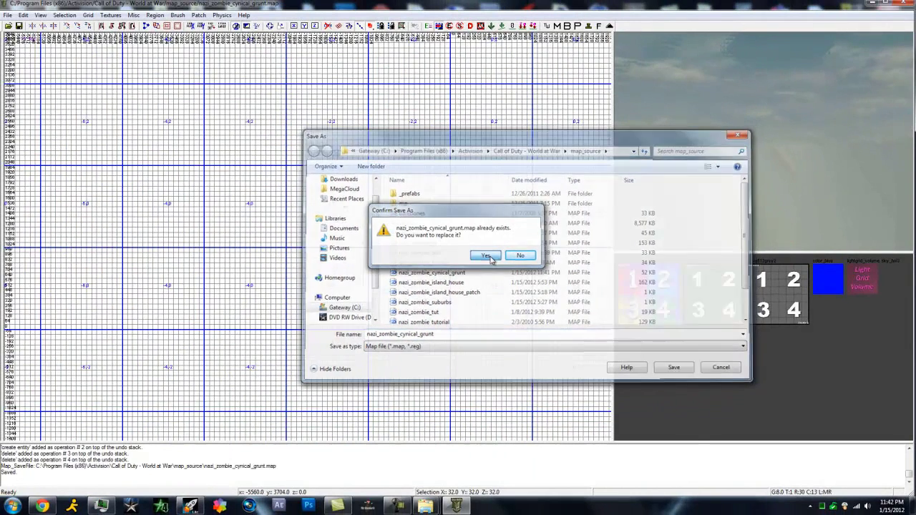
# In the launcher, delete the nazi_zombie_345 map and its files, then select nazi_zombie_cynical_grunt
pyautogui.click(5, 15)
pyautogui.click(29, 40)
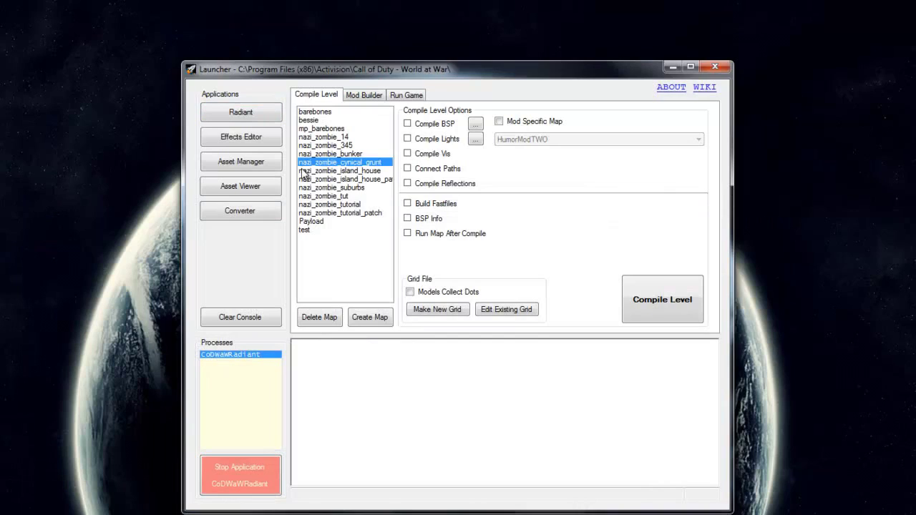
pyautogui.click(343, 147)
pyautogui.click(339, 319)
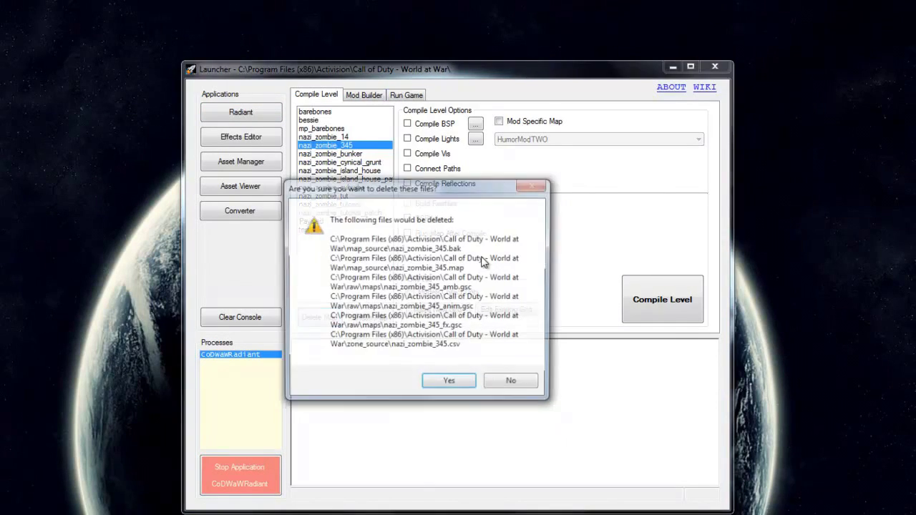
pyautogui.click(438, 381)
pyautogui.click(366, 155)
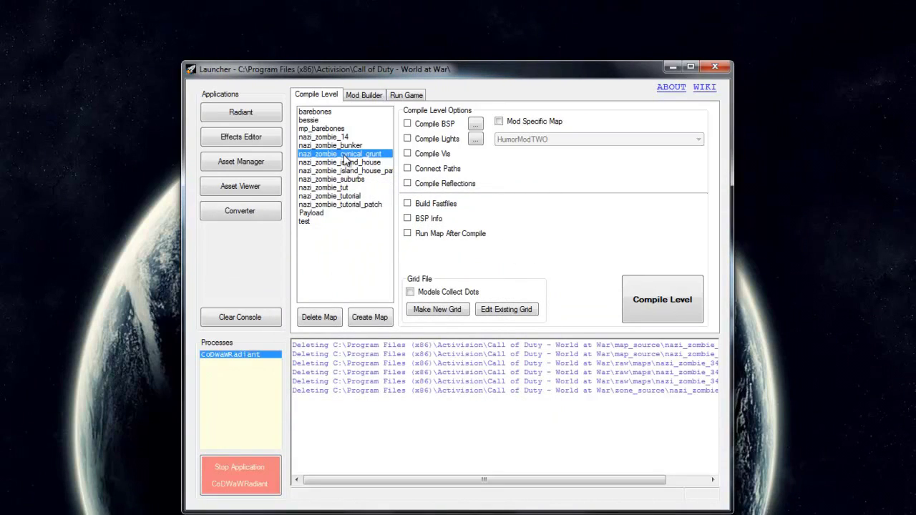